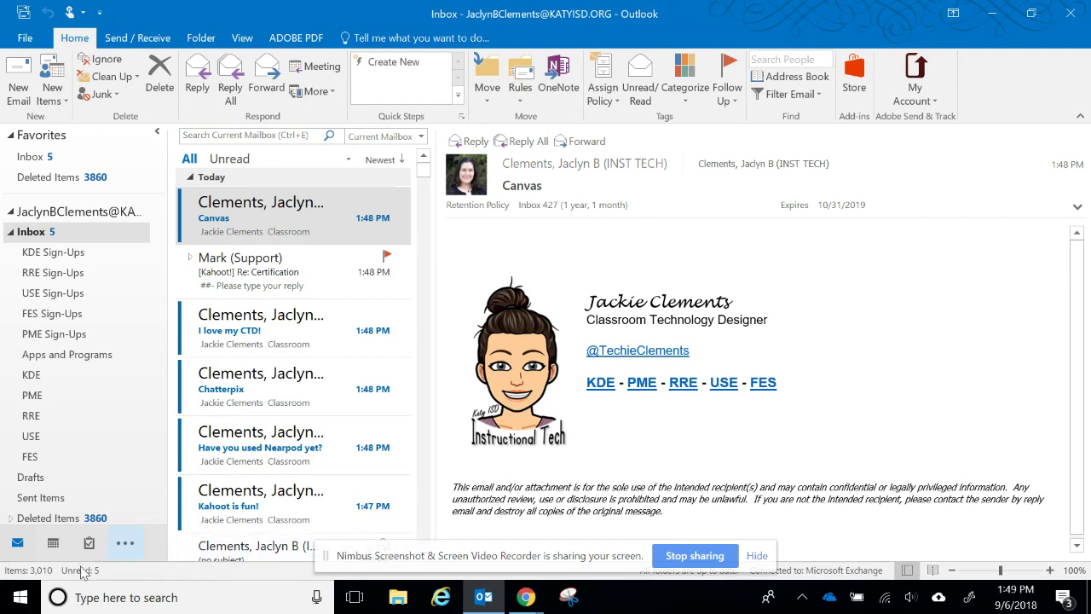
Step: Find Outlook 2016 by searching Windows for "out" and show its Start and taskbar pinning options
{"action": "left_click", "coordinate": [21, 597]}
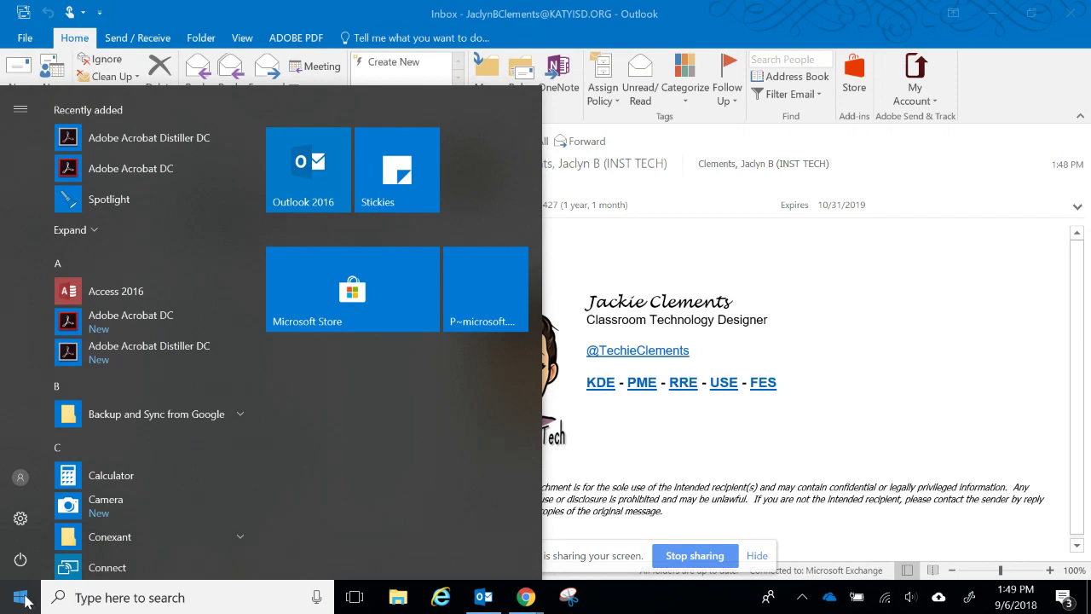
{"action": "type", "text": "out"}
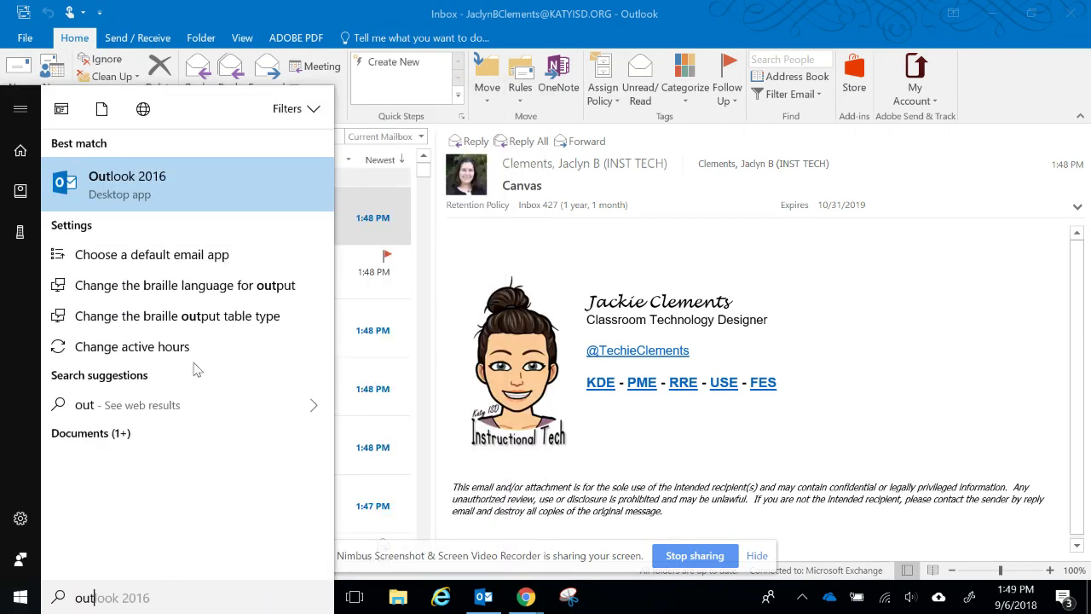
{"action": "right_click", "coordinate": [190, 194]}
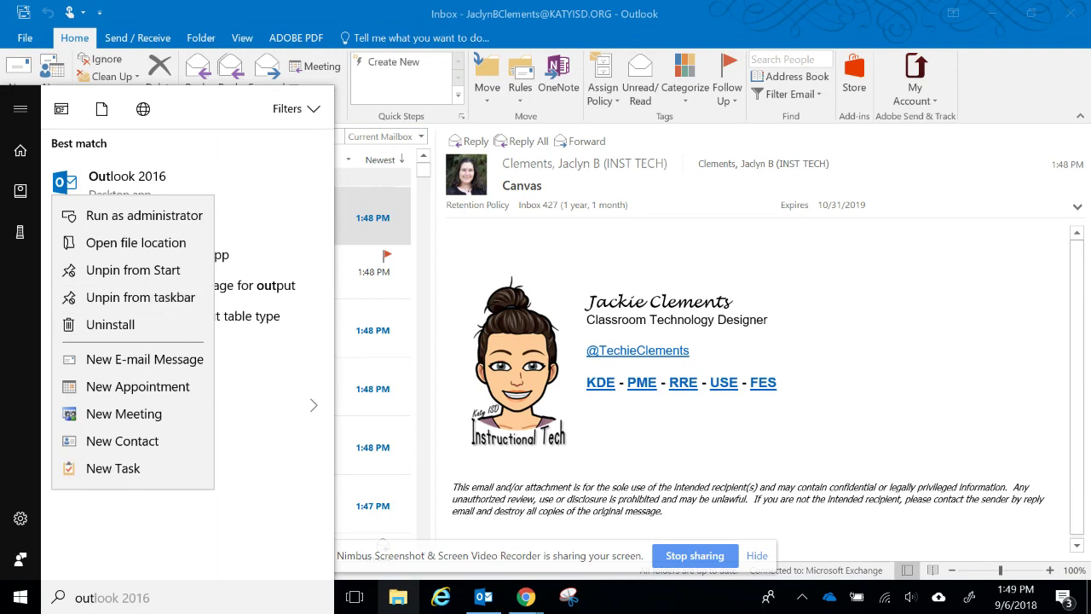
{"action": "left_click", "coordinate": [654, 604]}
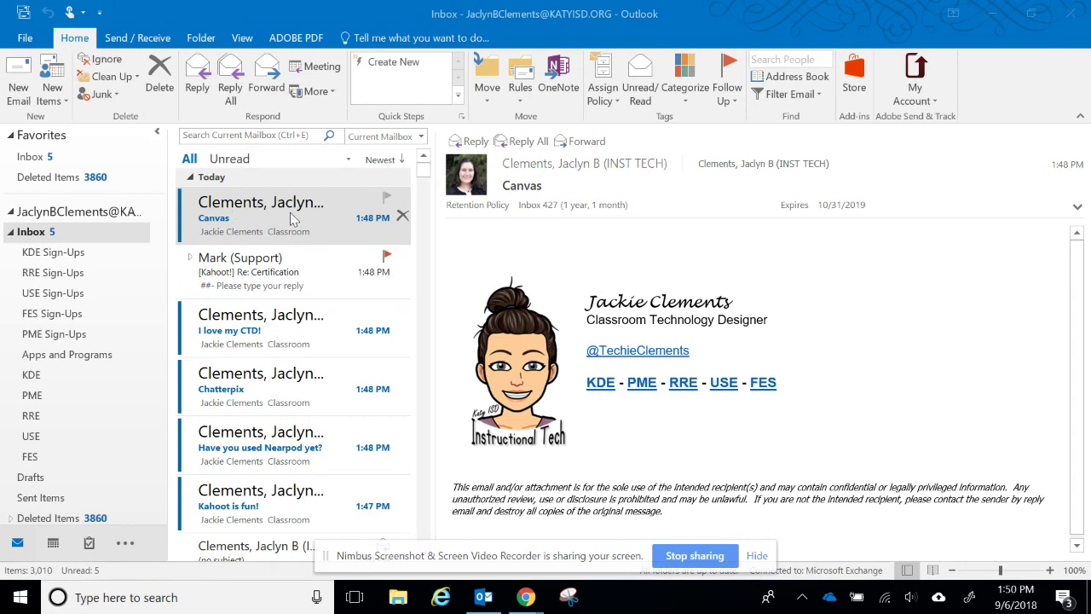
Step: Flag the Canvas email for follow-up and open the To-Do List of flagged items
{"action": "left_click", "coordinate": [387, 199]}
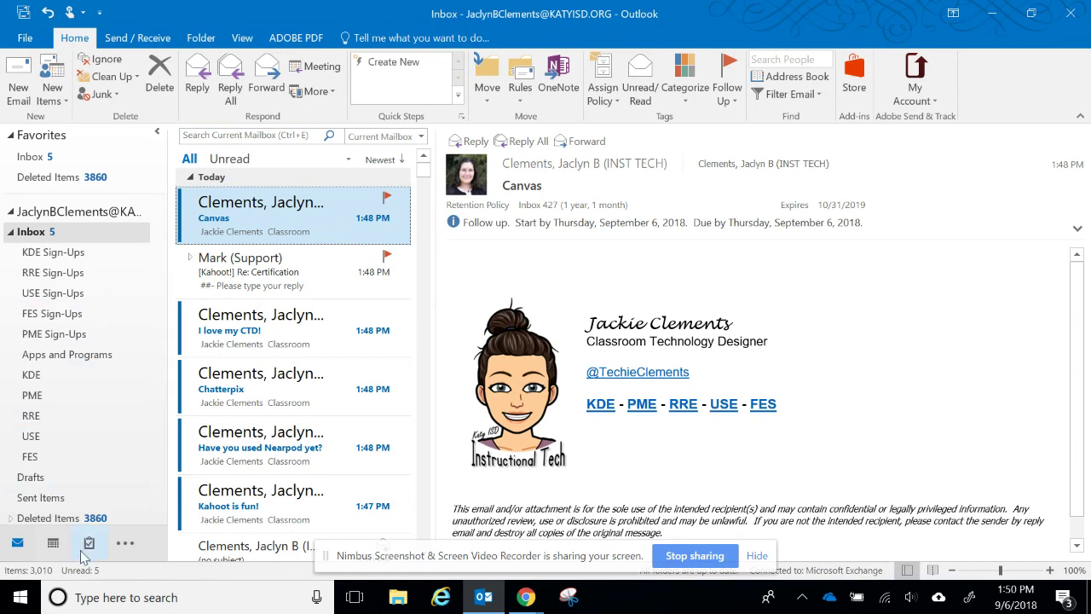
{"action": "mouse_move", "coordinate": [88, 549]}
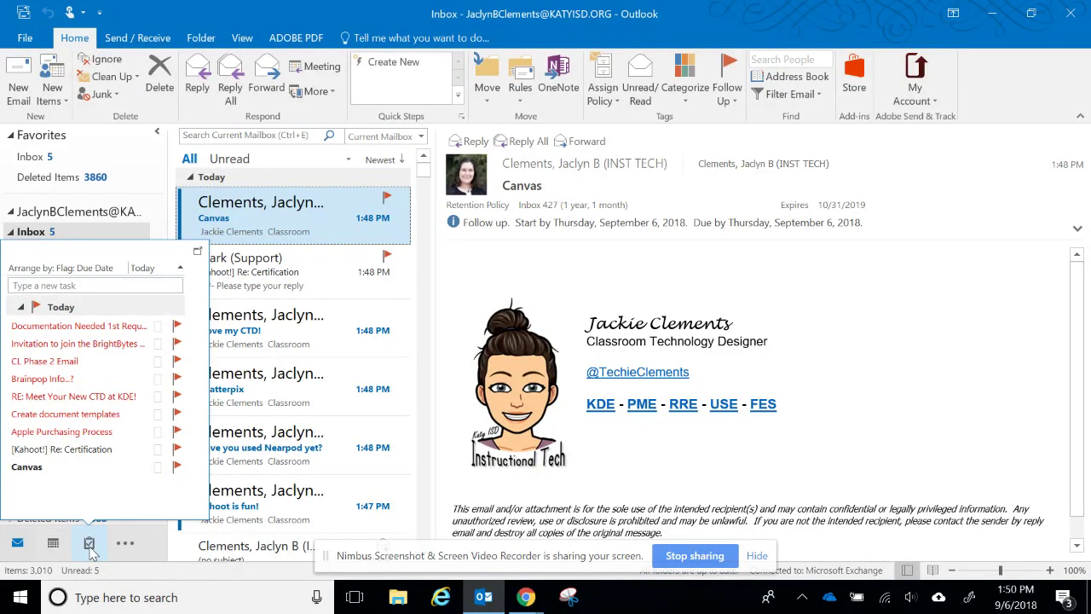
{"action": "left_click", "coordinate": [126, 548]}
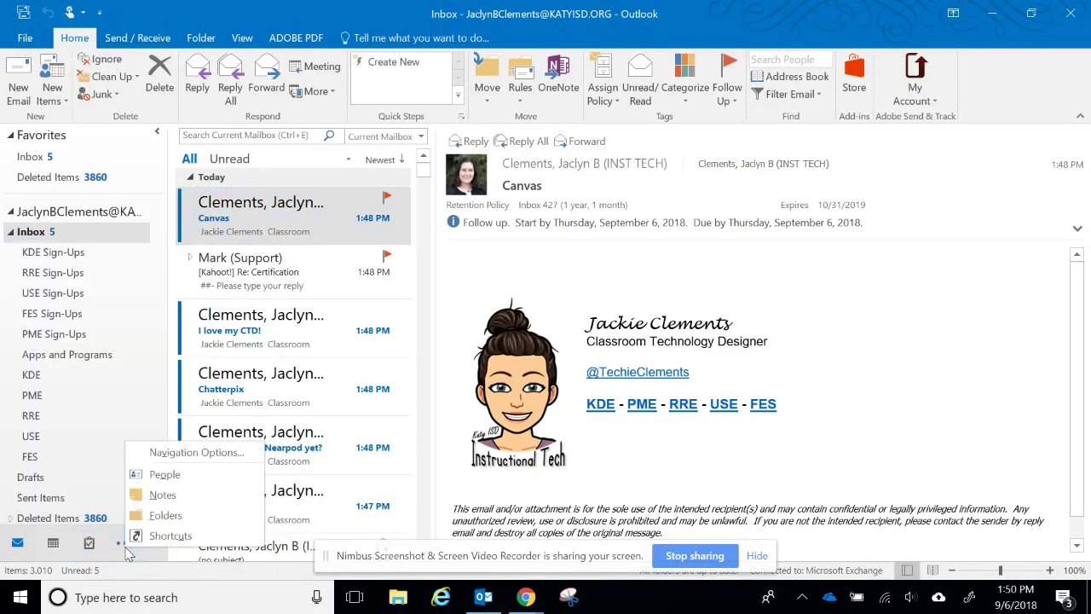
{"action": "left_click", "coordinate": [88, 544]}
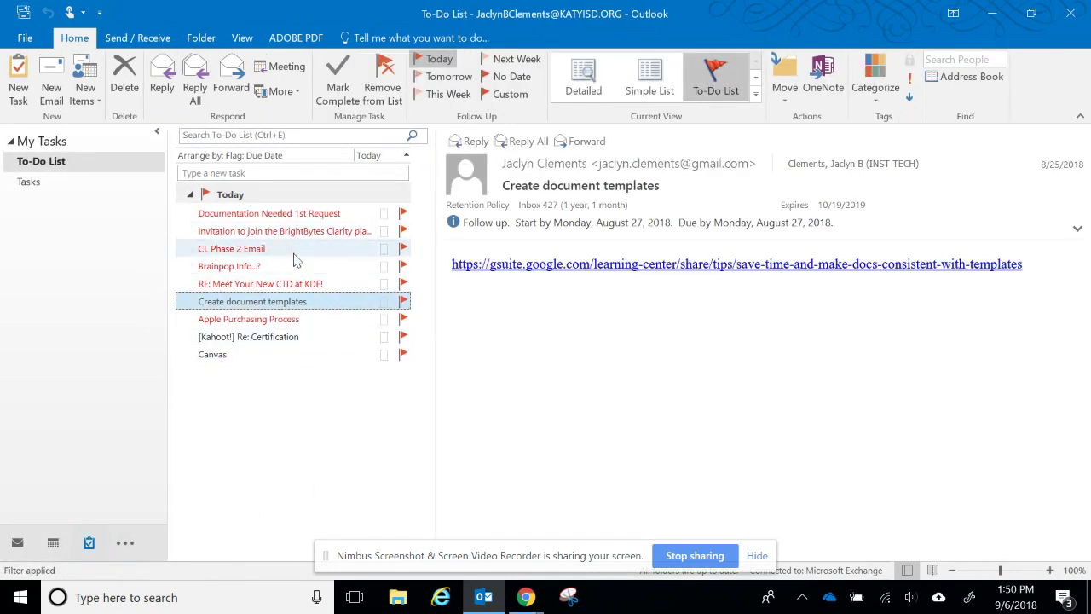
Step: Mark the Canvas task complete in the To-Do List and clear the email's flag in the inbox
{"action": "left_click", "coordinate": [404, 354]}
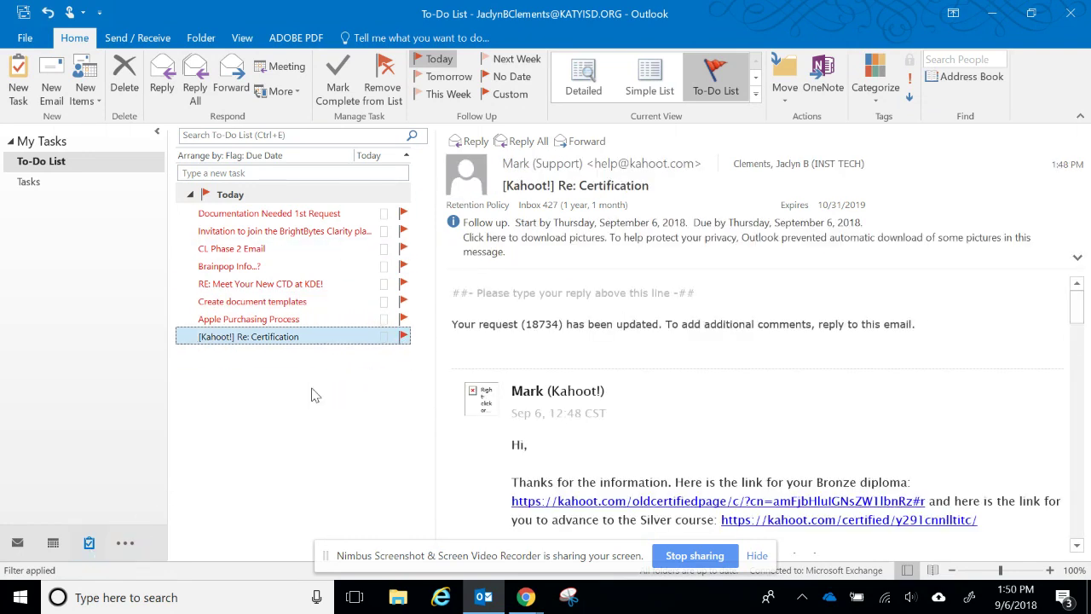
{"action": "left_click", "coordinate": [17, 542]}
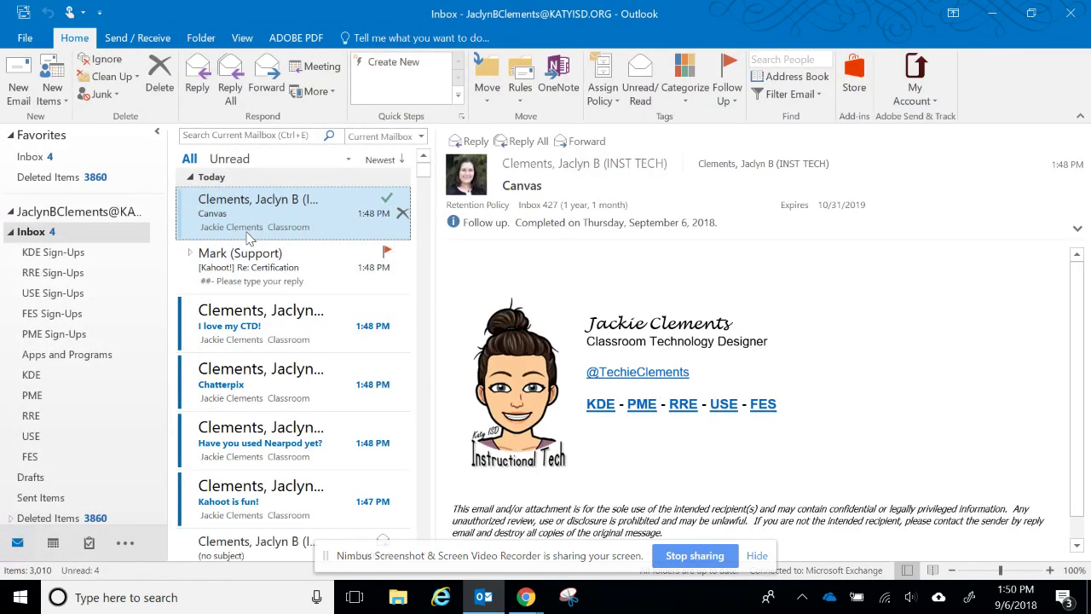
{"action": "right_click", "coordinate": [387, 201]}
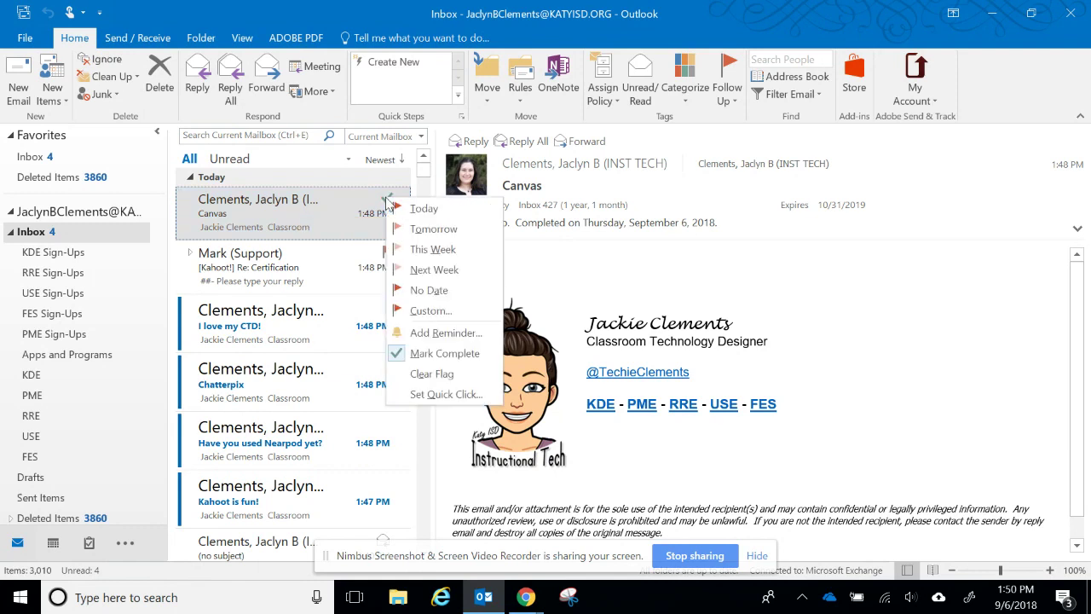
{"action": "left_click", "coordinate": [422, 374]}
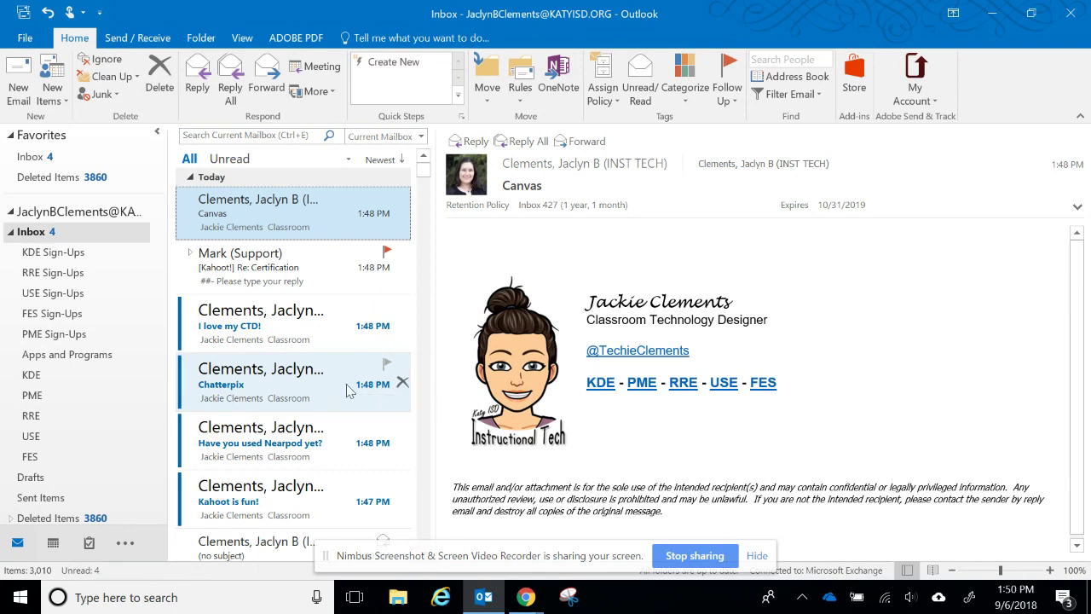
Step: Search the current mailbox for "dreambox" and clear the search to return to the full inbox
{"action": "left_click", "coordinate": [260, 134]}
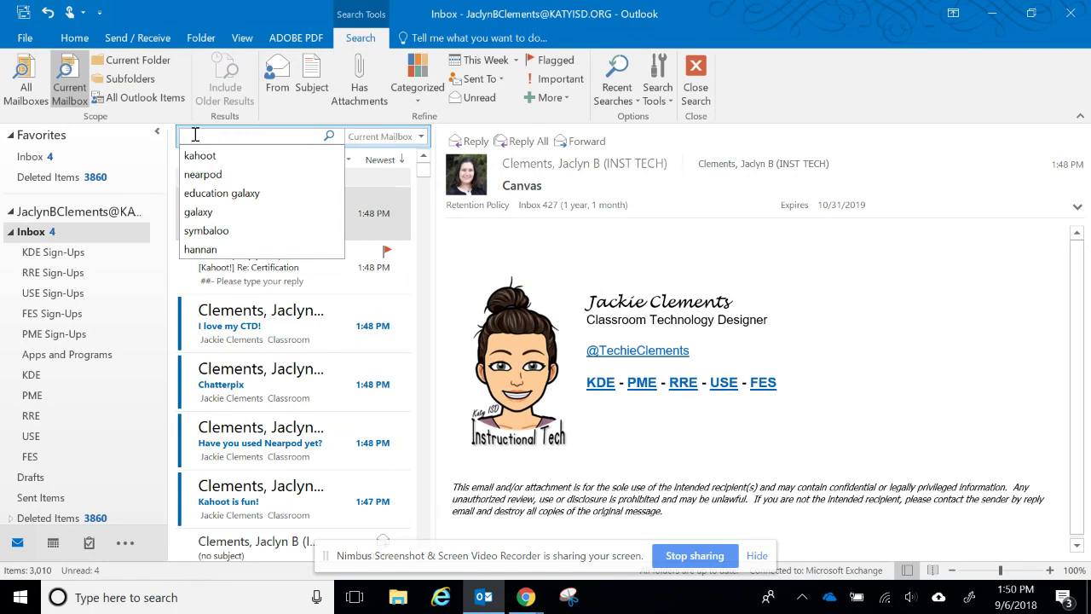
{"action": "left_click", "coordinate": [244, 133]}
{"action": "type", "text": "dreambox"}
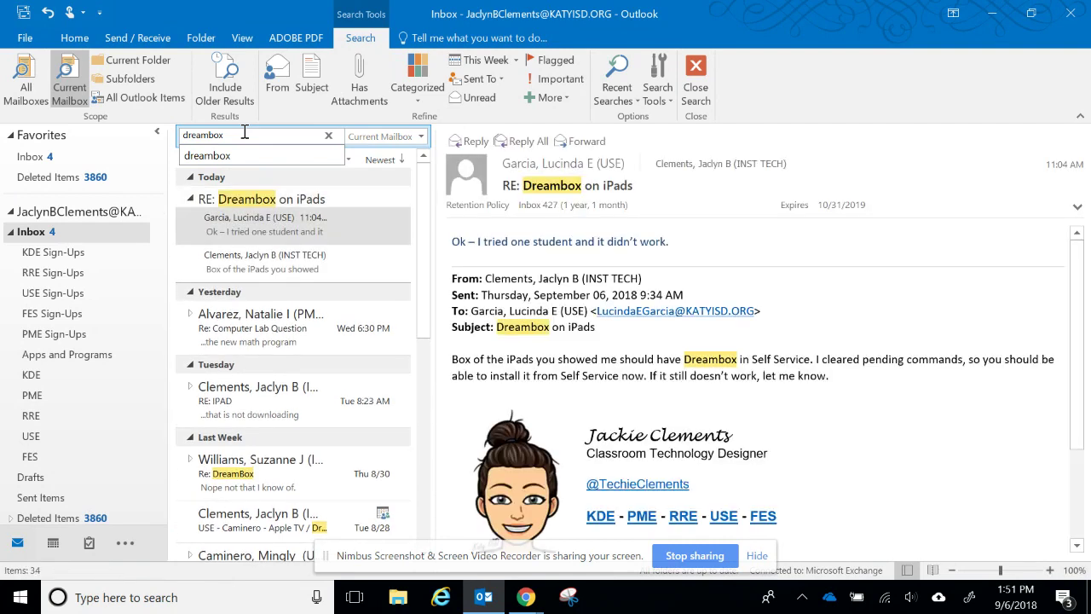
{"action": "left_click", "coordinate": [328, 135]}
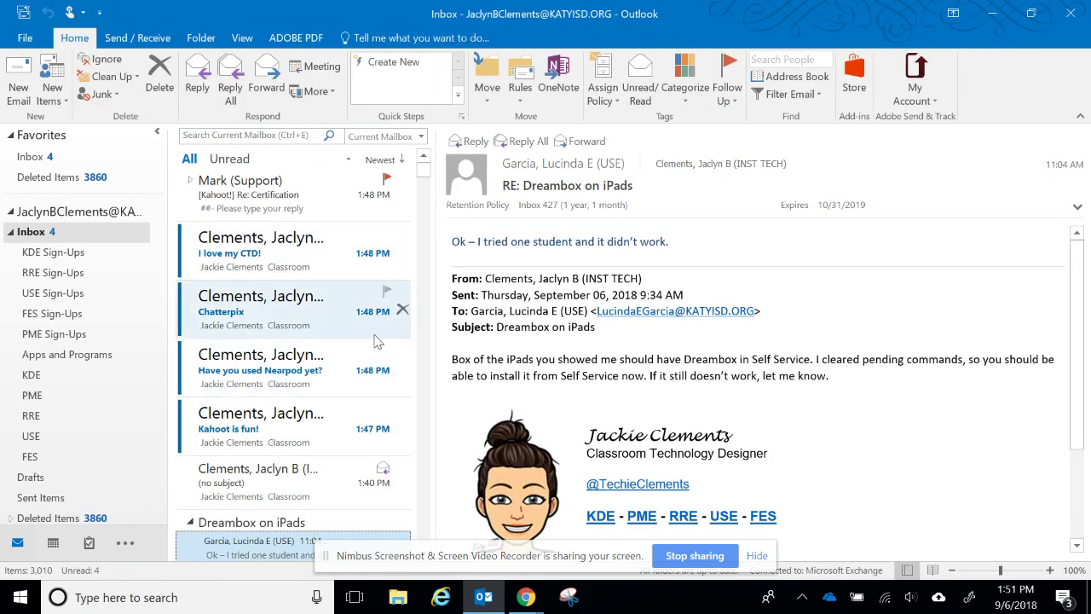
{"action": "scroll", "coordinate": [377, 335], "scroll_direction": "up", "scroll_amount": 1}
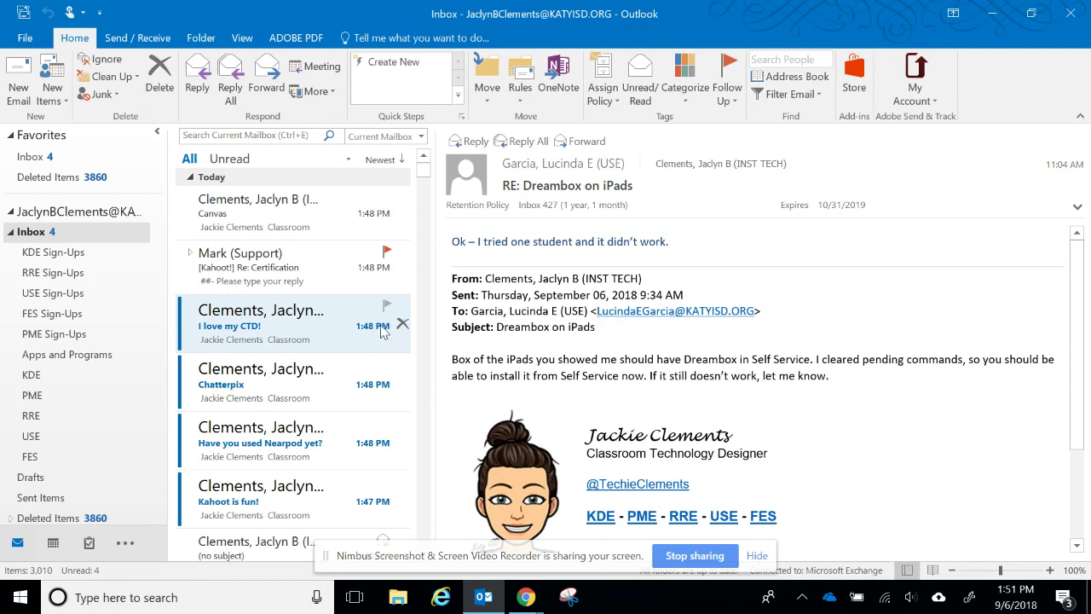
Step: Switch the inbox to oldest first and back to newest first, and arrange the messages by From
{"action": "left_click", "coordinate": [383, 162]}
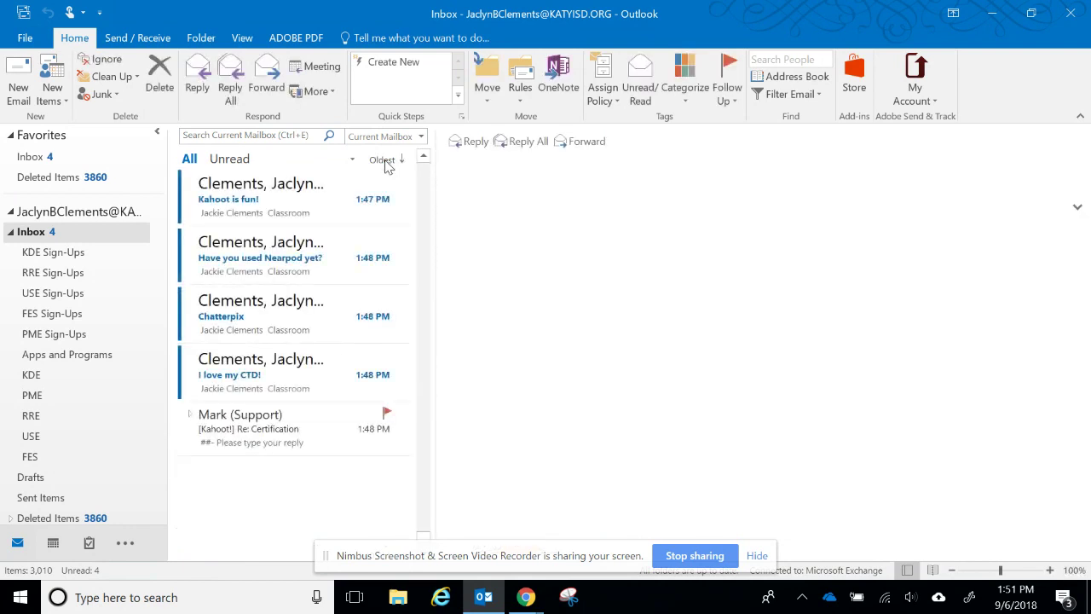
{"action": "left_click", "coordinate": [387, 162]}
{"action": "right_click", "coordinate": [388, 164]}
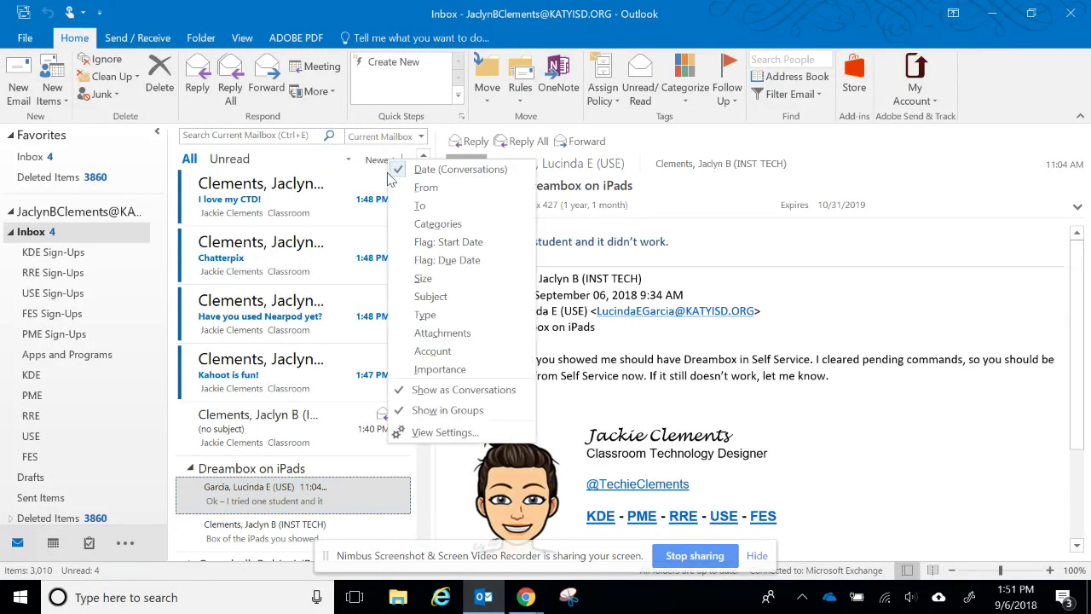
{"action": "left_click", "coordinate": [456, 187]}
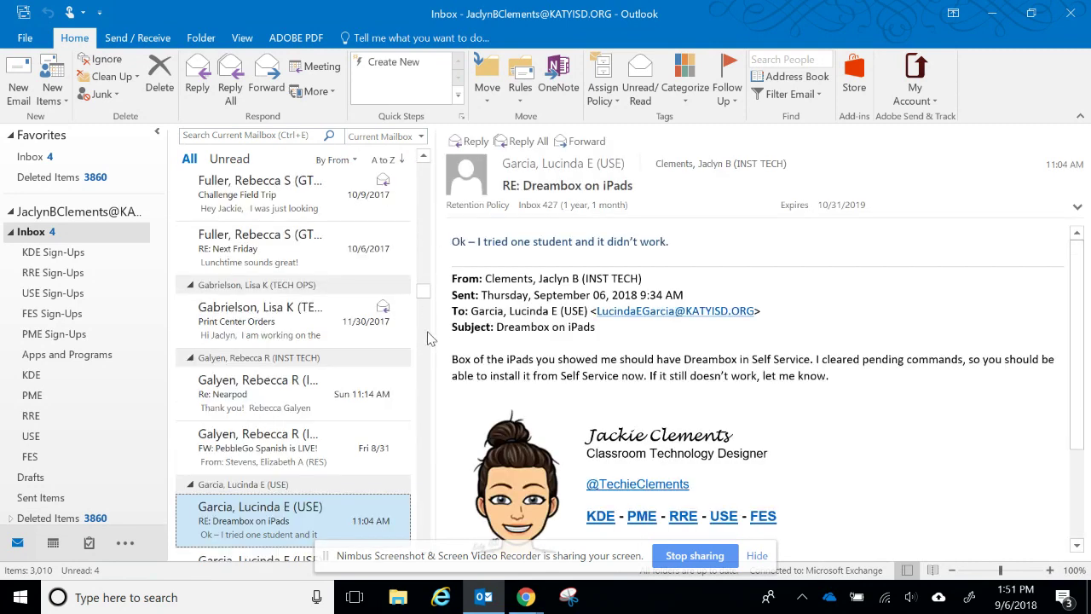
{"action": "scroll", "coordinate": [427, 296], "scroll_direction": "down", "scroll_amount": 3}
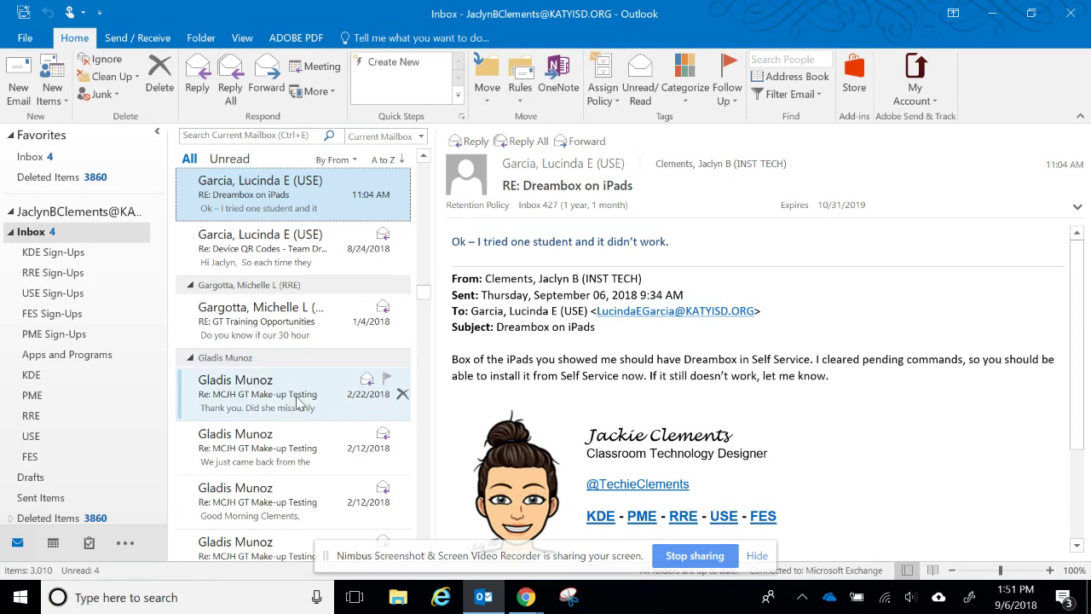
{"action": "scroll", "coordinate": [296, 400], "scroll_direction": "down", "scroll_amount": 1}
{"action": "scroll", "coordinate": [290, 491], "scroll_direction": "up", "scroll_amount": 8}
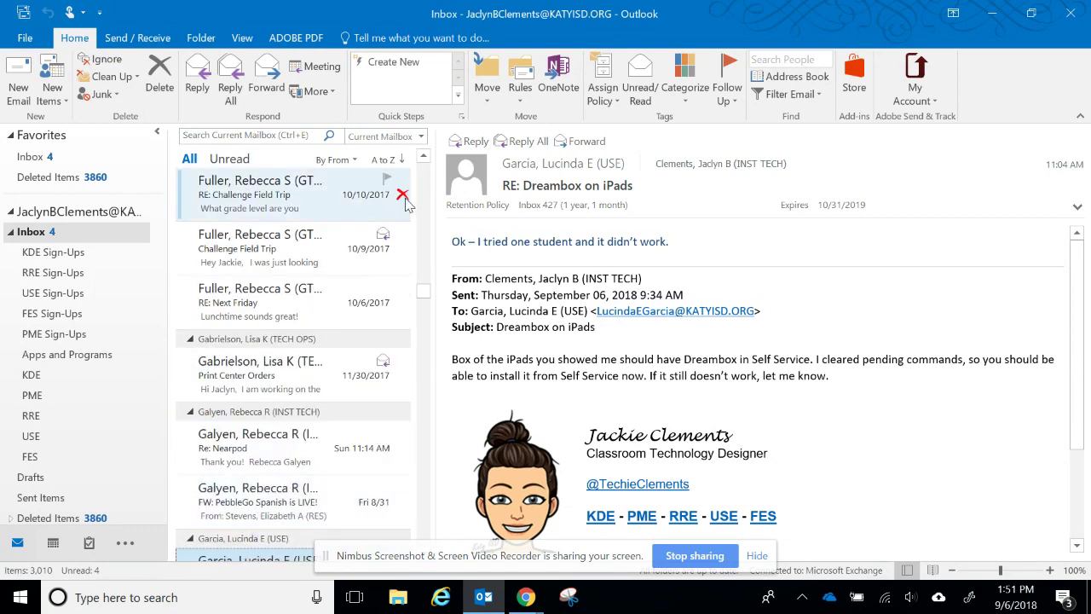
Step: Reverse the sender order to Z to A and back, and restore the inbox arrangement to Date (Conversations)
{"action": "left_click", "coordinate": [399, 160]}
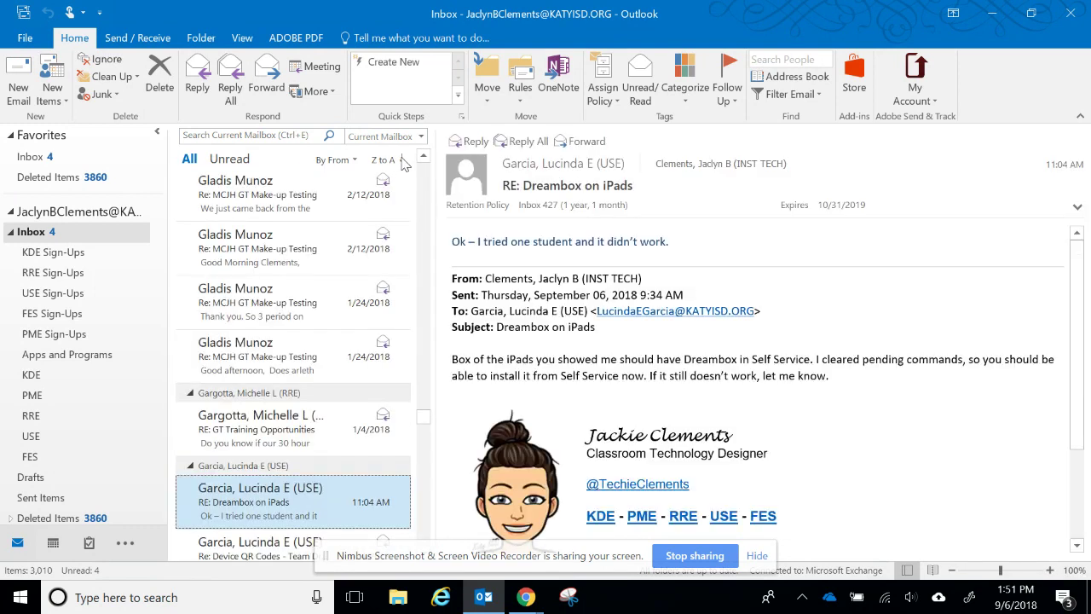
{"action": "left_click", "coordinate": [402, 161]}
{"action": "right_click", "coordinate": [404, 161]}
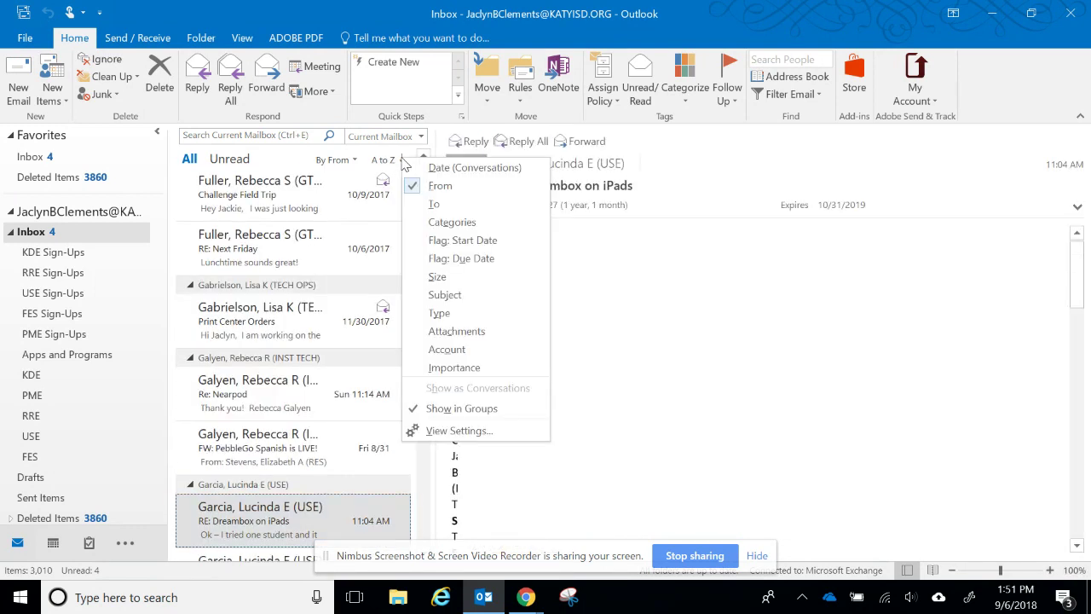
{"action": "left_click", "coordinate": [489, 168]}
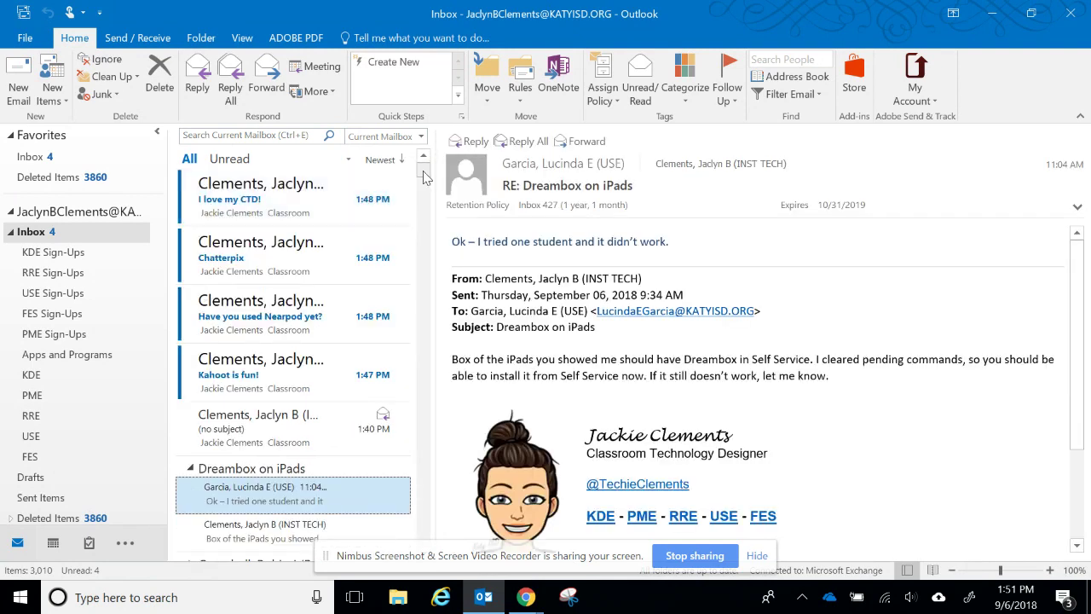
{"action": "left_click", "coordinate": [424, 160]}
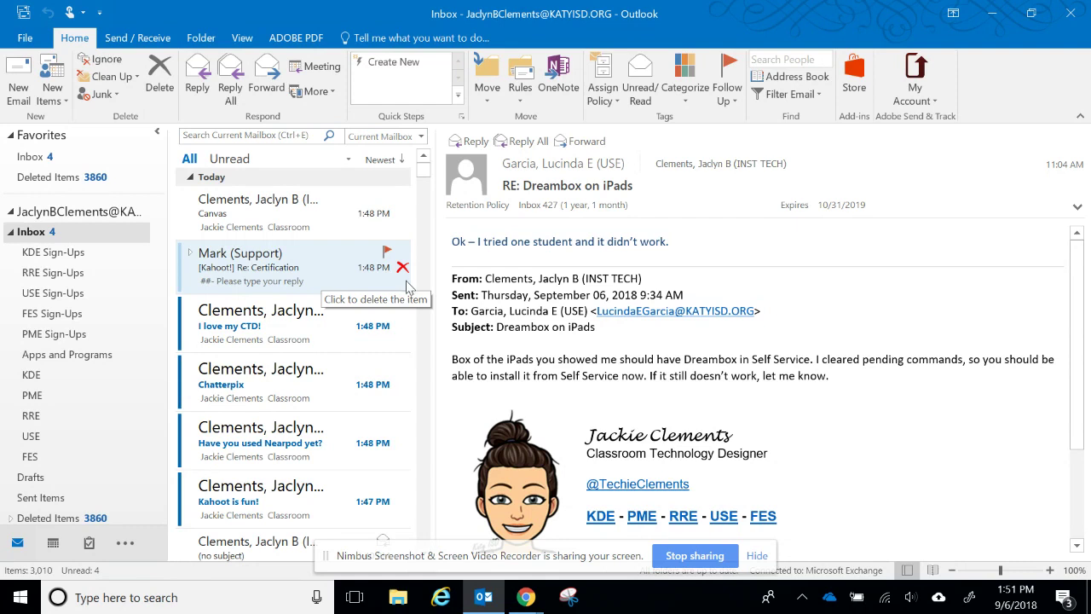
Step: Create a new folder named Test Inbox under the Inbox
{"action": "right_click", "coordinate": [31, 239]}
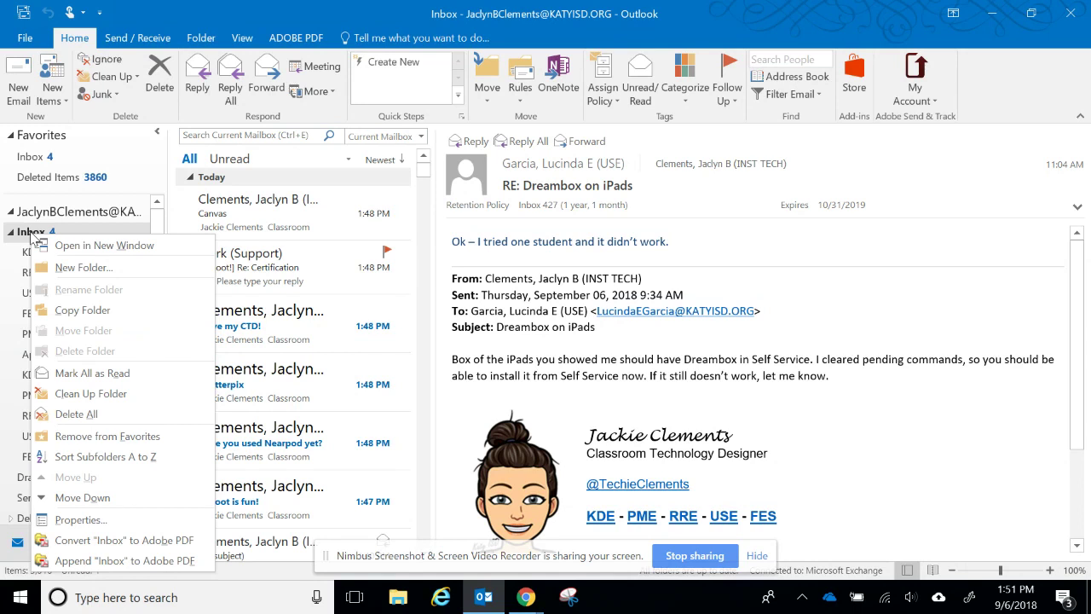
{"action": "left_click", "coordinate": [83, 267]}
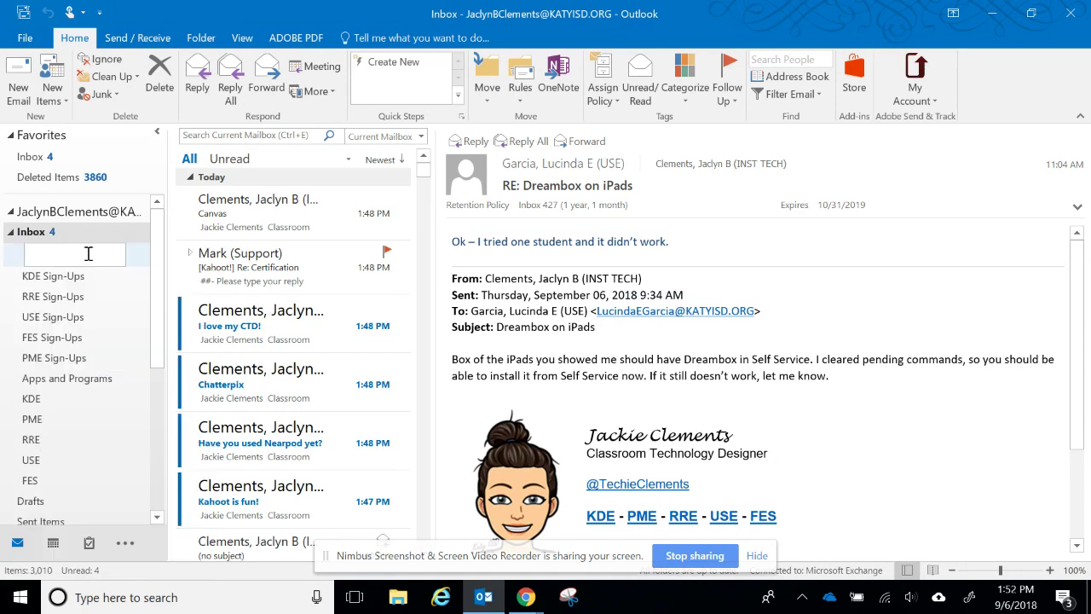
{"action": "type", "text": "Test"}
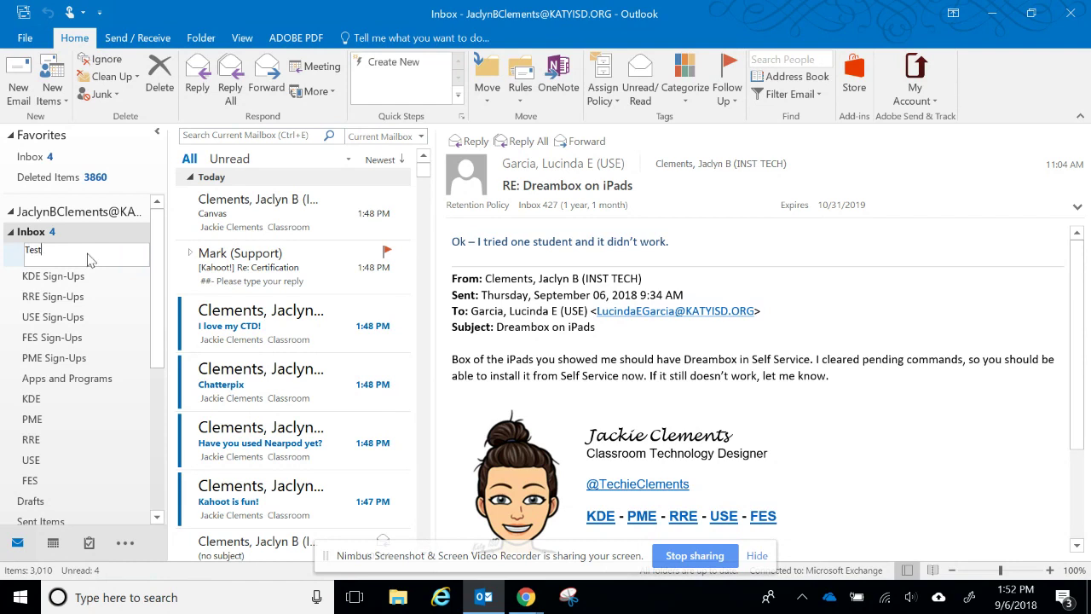
{"action": "type", "text": " Inbox"}
{"action": "key", "text": "Return"}
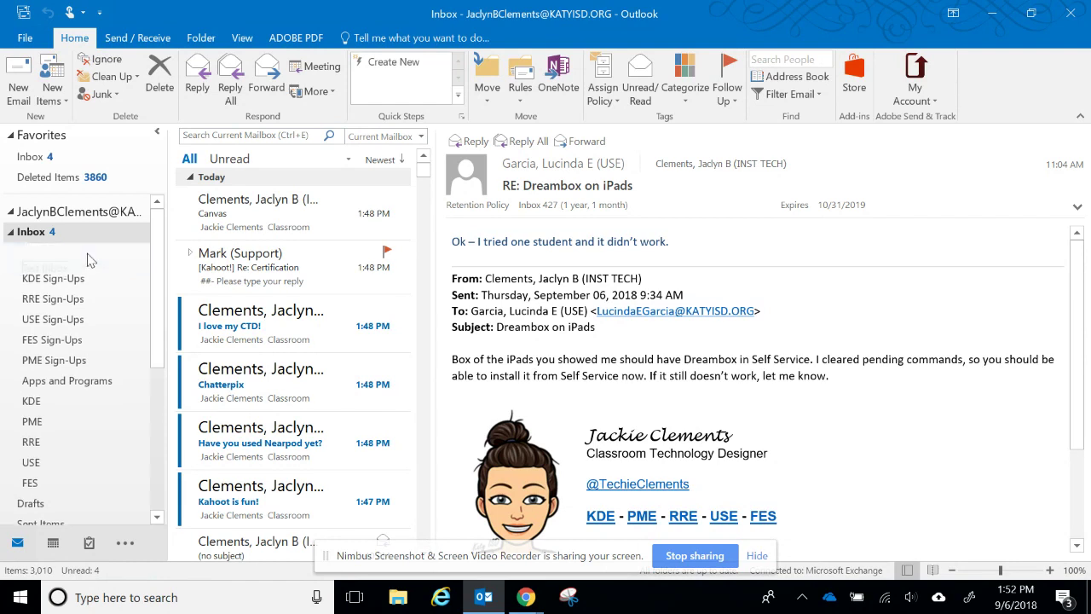
Step: Move the Canvas email into the Test Inbox folder and open that folder to check it
{"action": "left_click", "coordinate": [295, 207]}
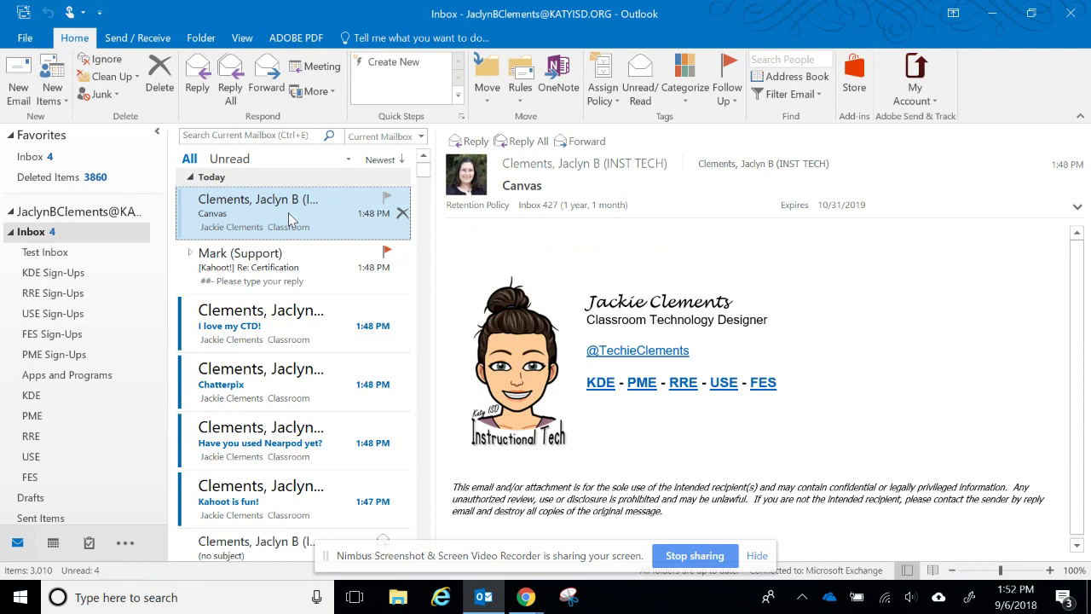
{"action": "left_click", "coordinate": [490, 98]}
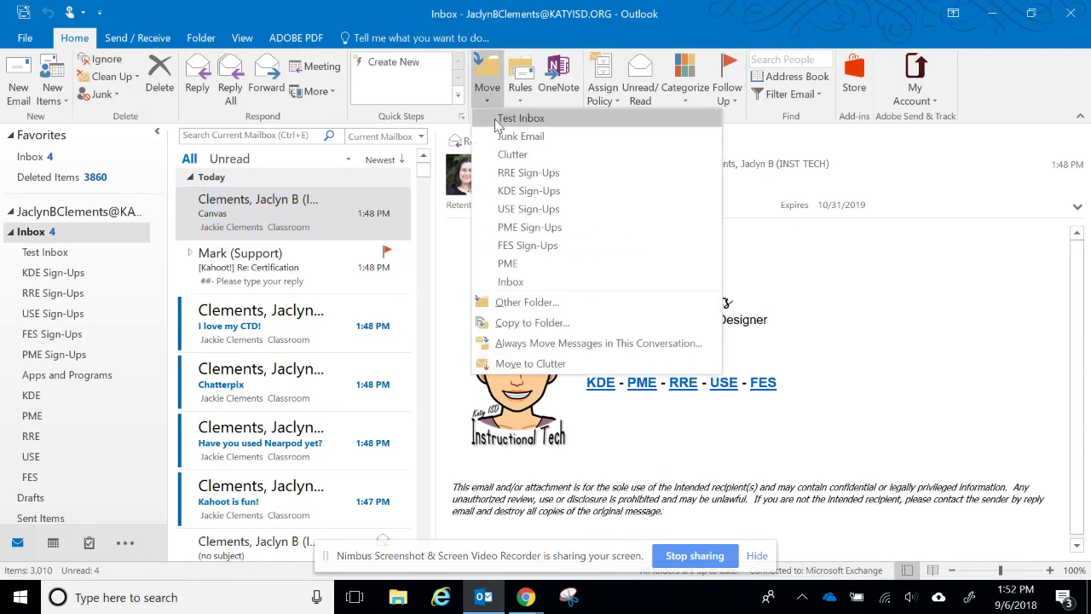
{"action": "left_click", "coordinate": [279, 209]}
{"action": "left_click_drag", "start_coordinate": [300, 213], "coordinate": [62, 252]}
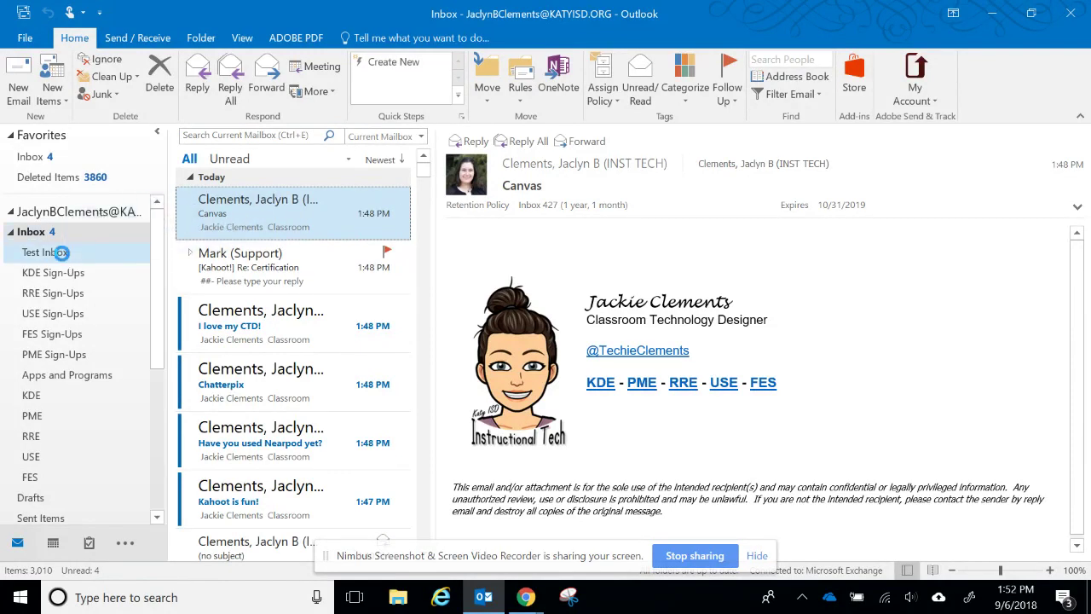
{"action": "left_click", "coordinate": [52, 256]}
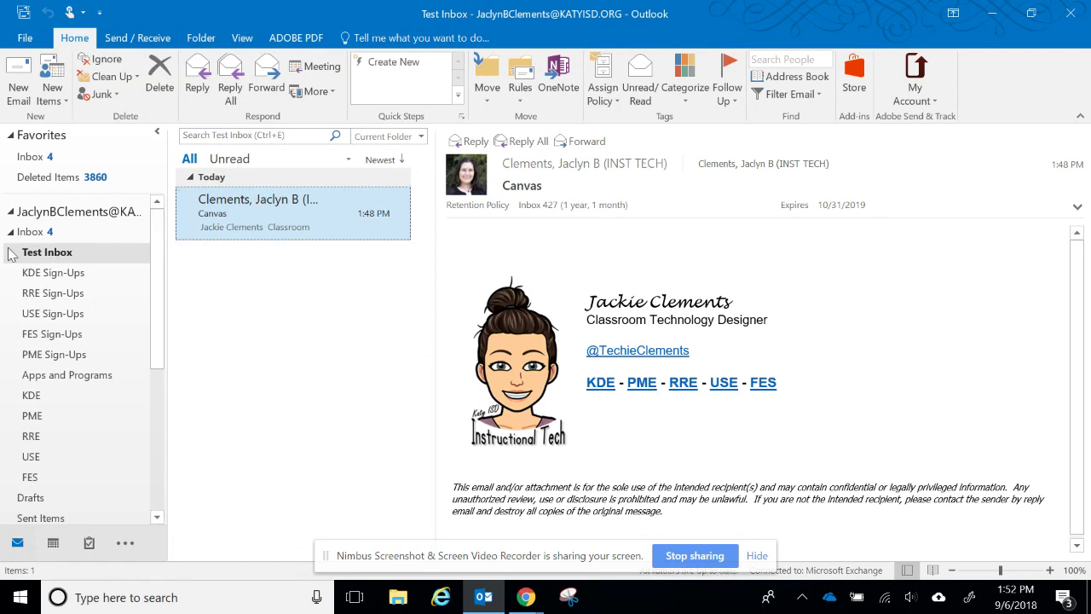
Step: Return to the Inbox, filter it to unread messages only, and switch back to showing all messages
{"action": "left_click", "coordinate": [30, 233]}
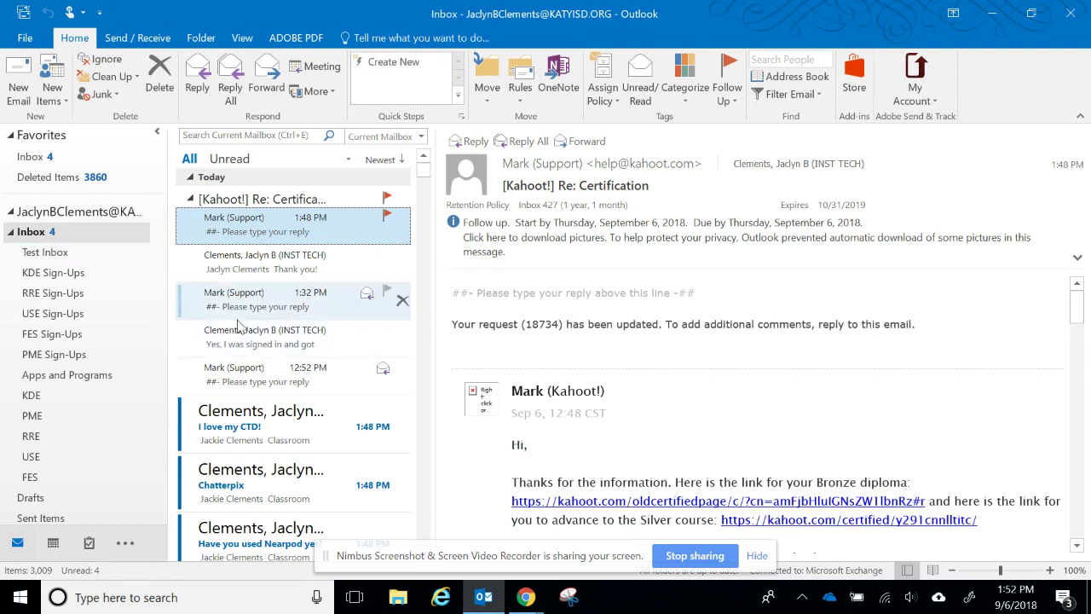
{"action": "scroll", "coordinate": [237, 335], "scroll_direction": "down", "scroll_amount": 3}
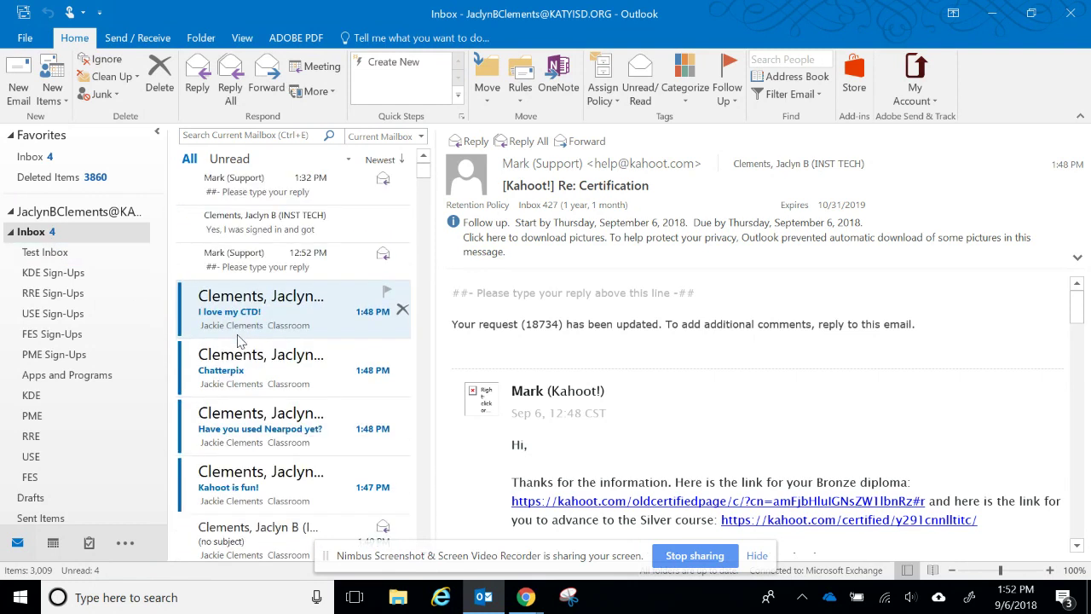
{"action": "scroll", "coordinate": [237, 337], "scroll_direction": "up", "scroll_amount": 2}
{"action": "scroll", "coordinate": [231, 334], "scroll_direction": "up", "scroll_amount": 1}
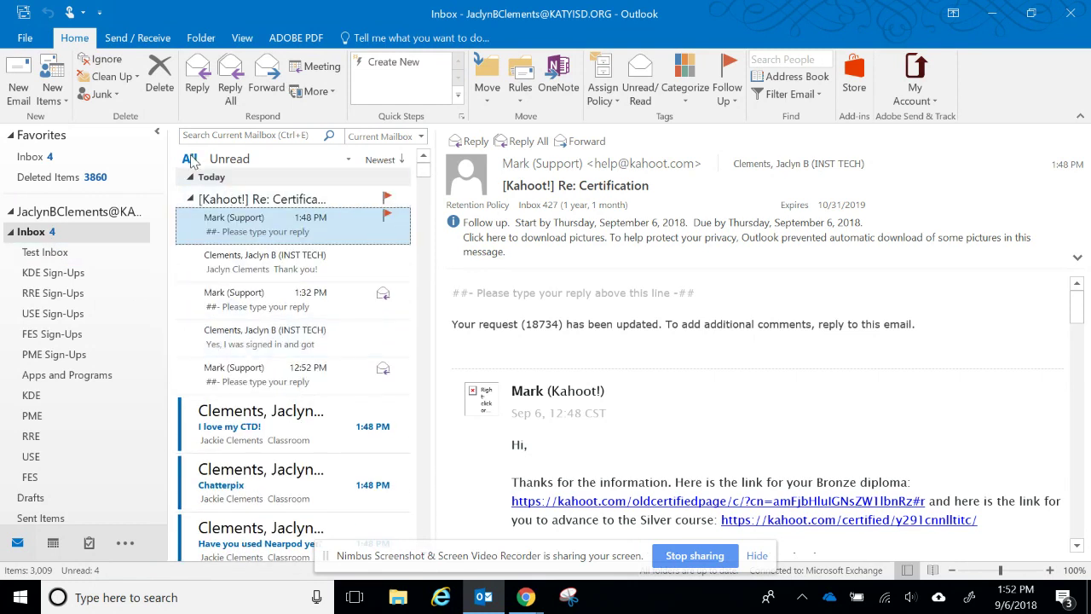
{"action": "left_click", "coordinate": [226, 160]}
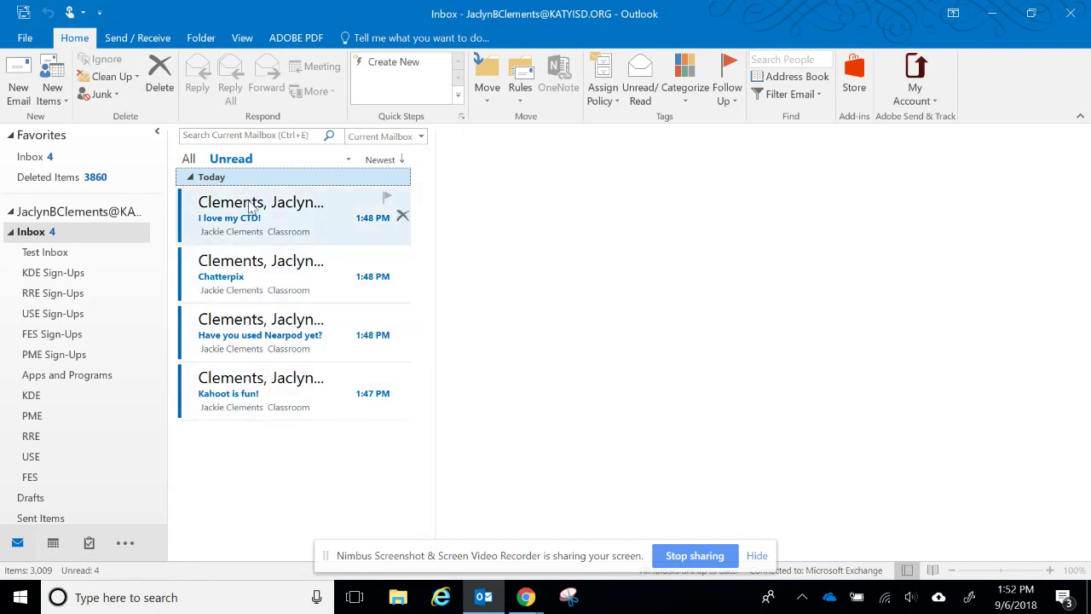
{"action": "left_click", "coordinate": [189, 159]}
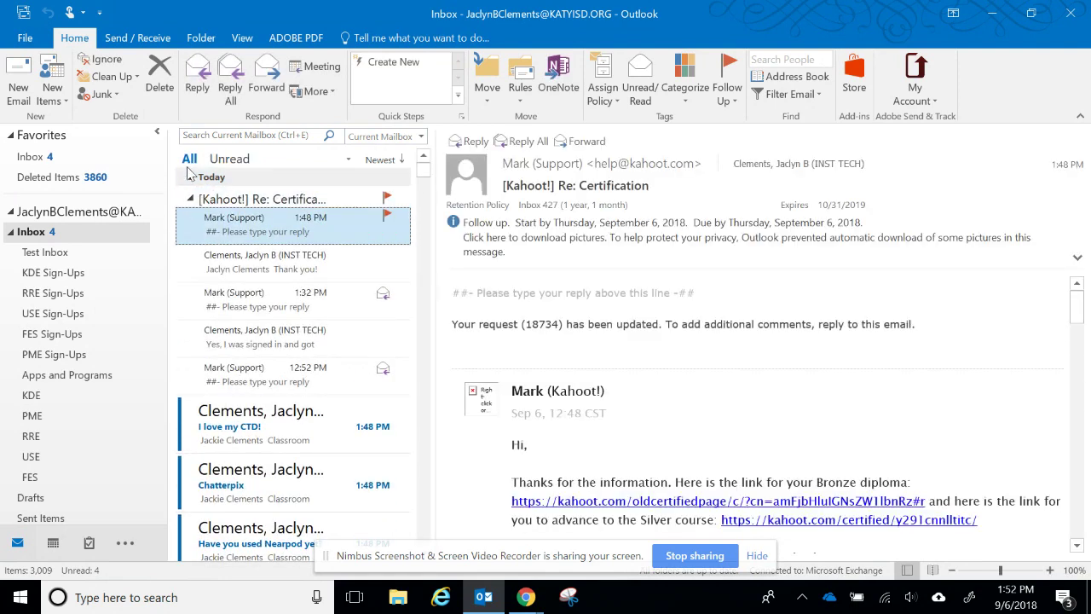
Step: Start a new email and add custom voting buttons with the options Blue, Red, Orange and Black
{"action": "left_click", "coordinate": [21, 90]}
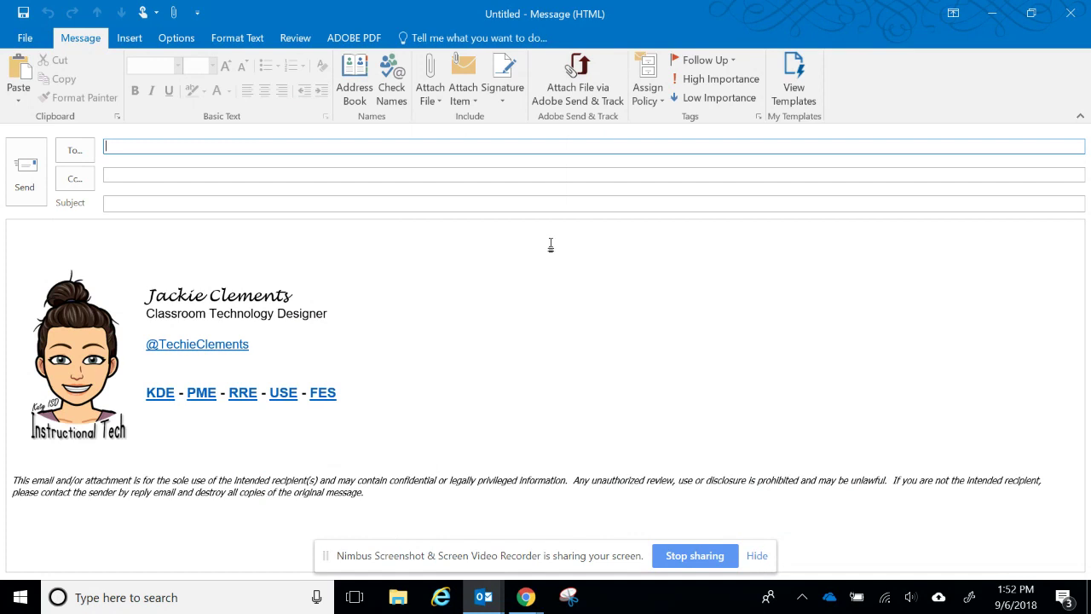
{"action": "left_click", "coordinate": [128, 39]}
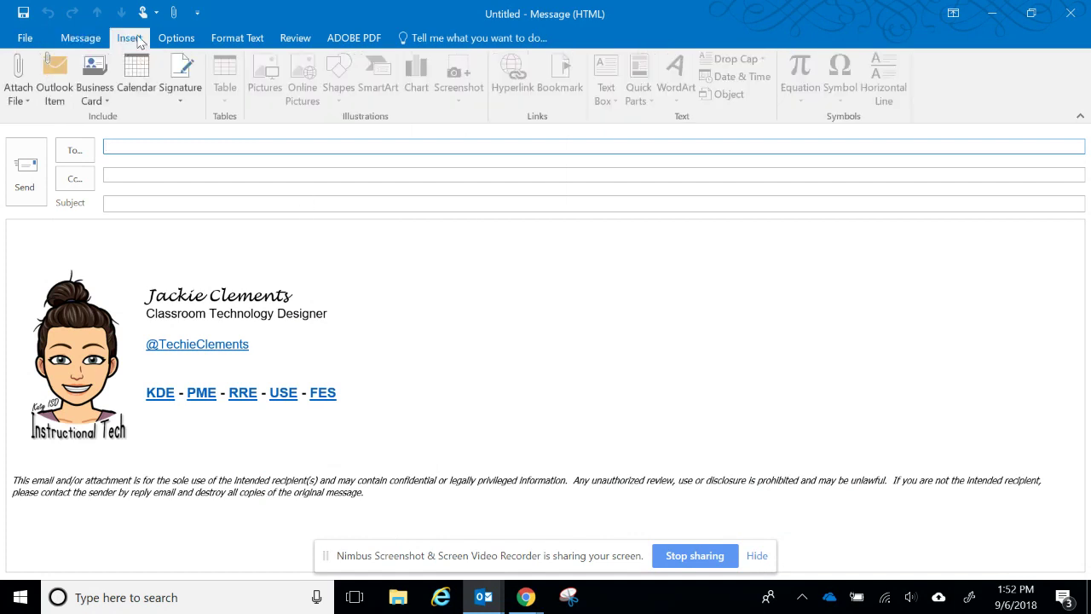
{"action": "left_click", "coordinate": [185, 42]}
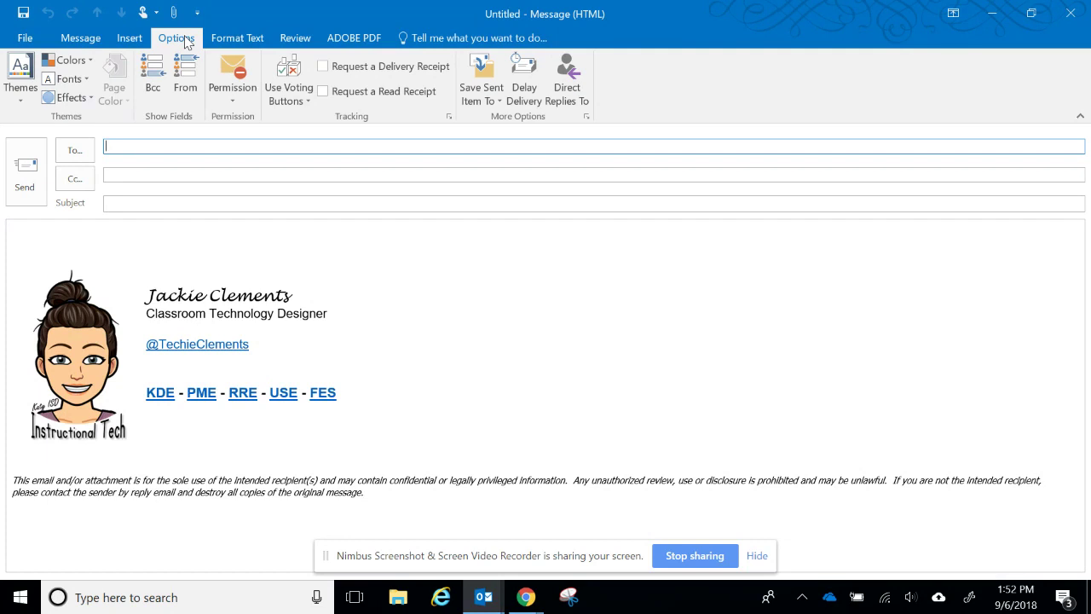
{"action": "left_click", "coordinate": [293, 101]}
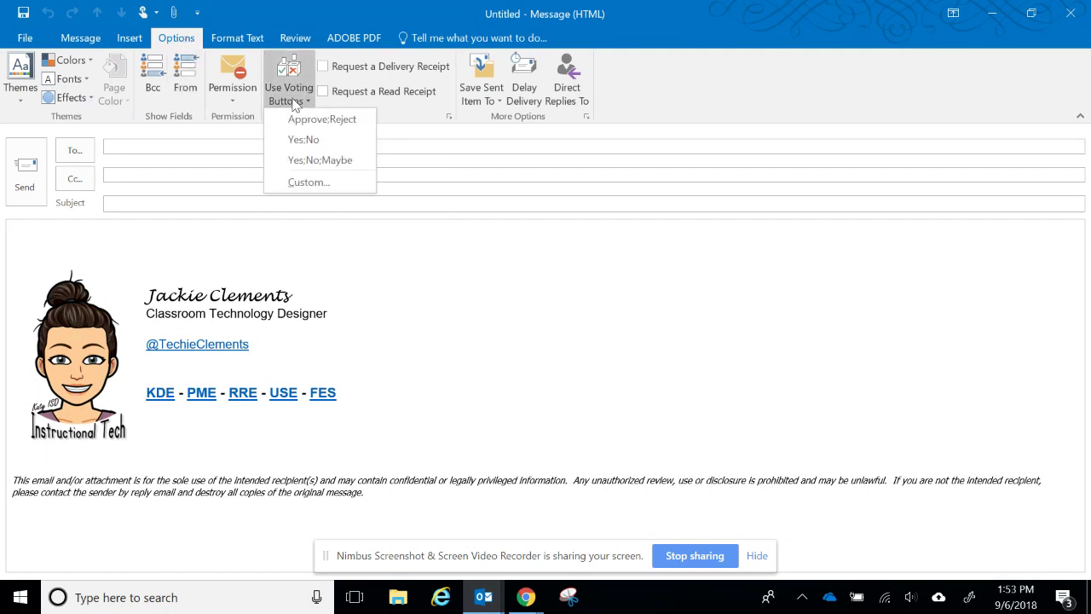
{"action": "left_click", "coordinate": [323, 182]}
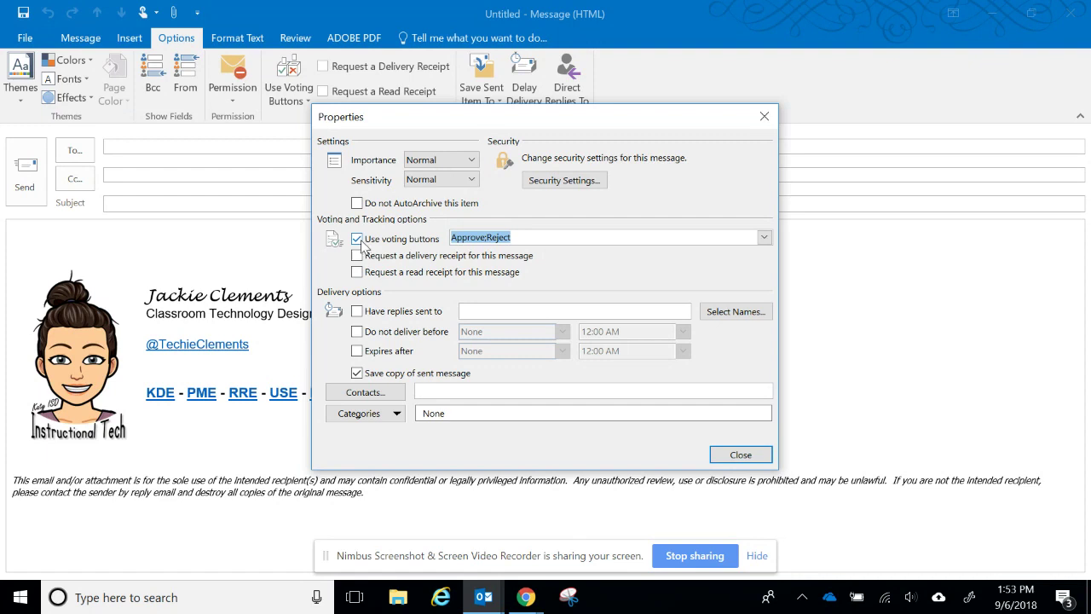
{"action": "double_click", "coordinate": [464, 239]}
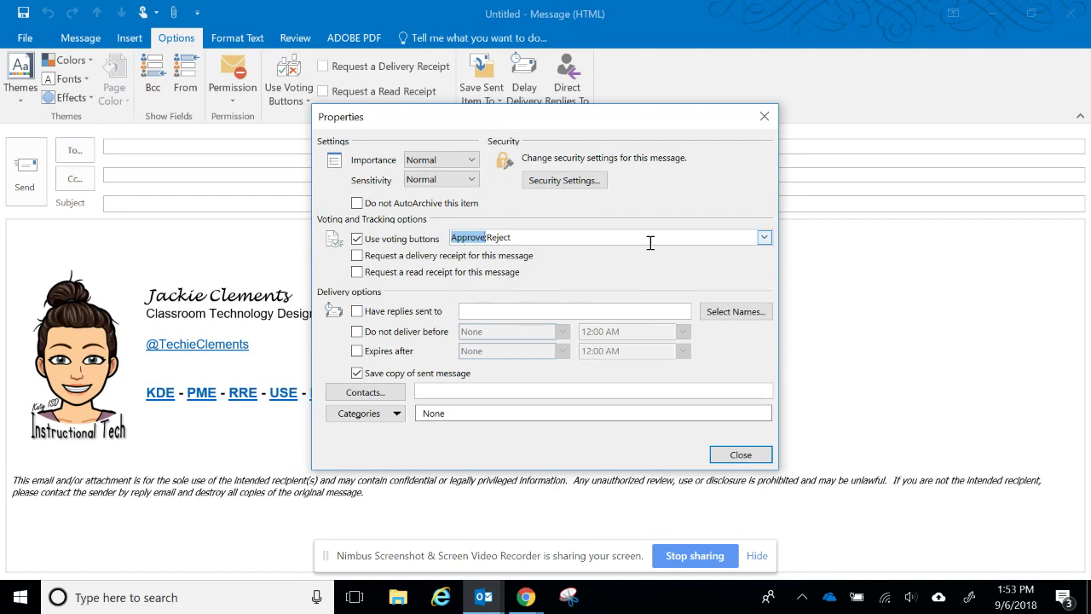
{"action": "type", "text": "Blue"}
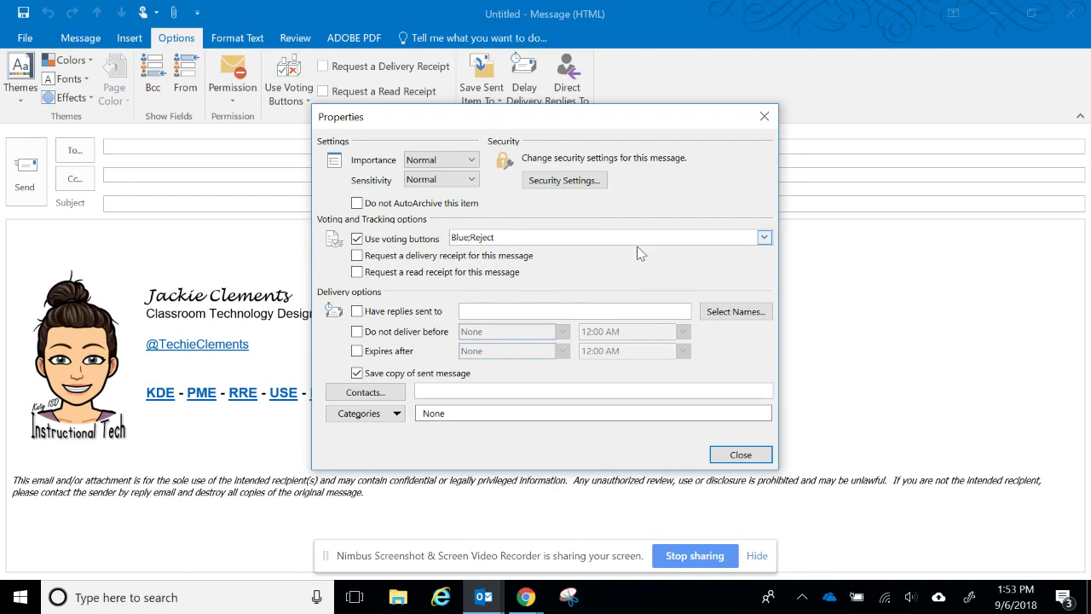
{"action": "double_click", "coordinate": [492, 237]}
{"action": "type", "text": "R"}
{"action": "left_click", "coordinate": [744, 454]}
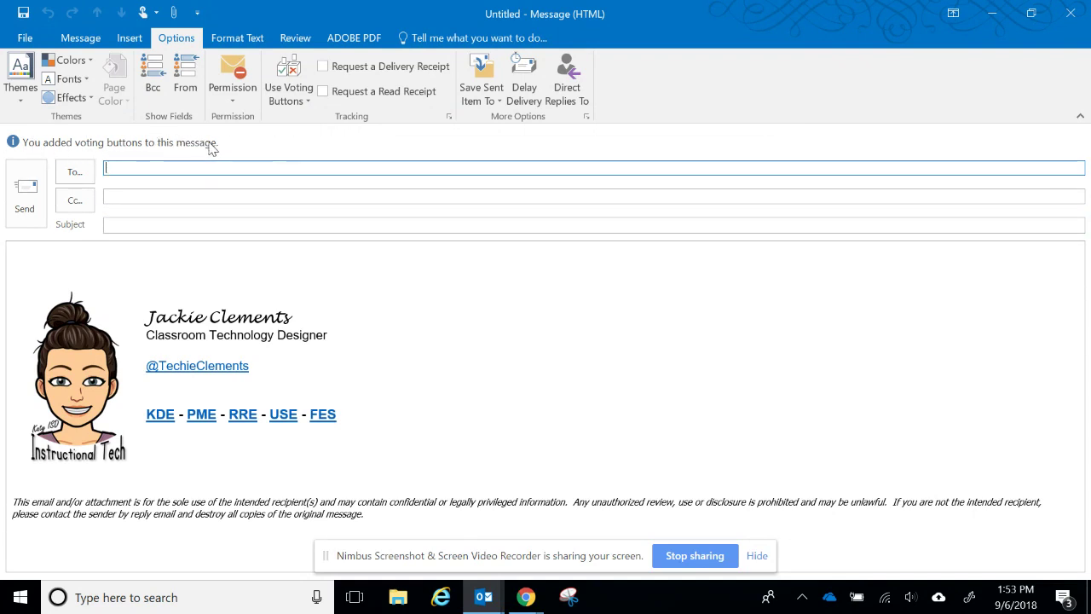
Step: Address the email to the account owner, enter the subject "What color should our team shirts be?" and send it
{"action": "type", "text": "jaclynb"}
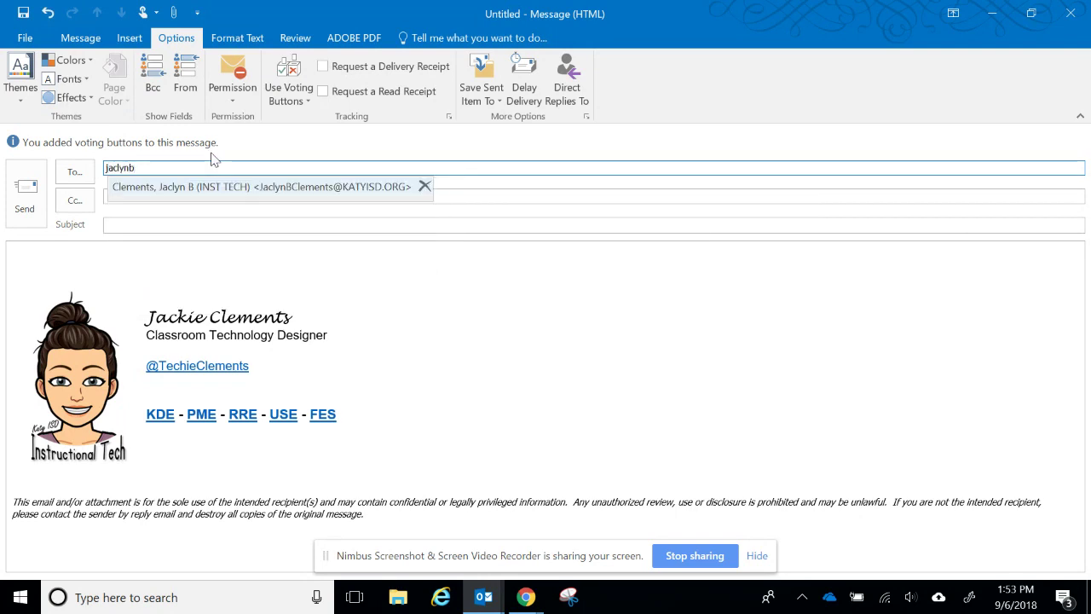
{"action": "left_click", "coordinate": [235, 187]}
{"action": "left_click", "coordinate": [217, 224]}
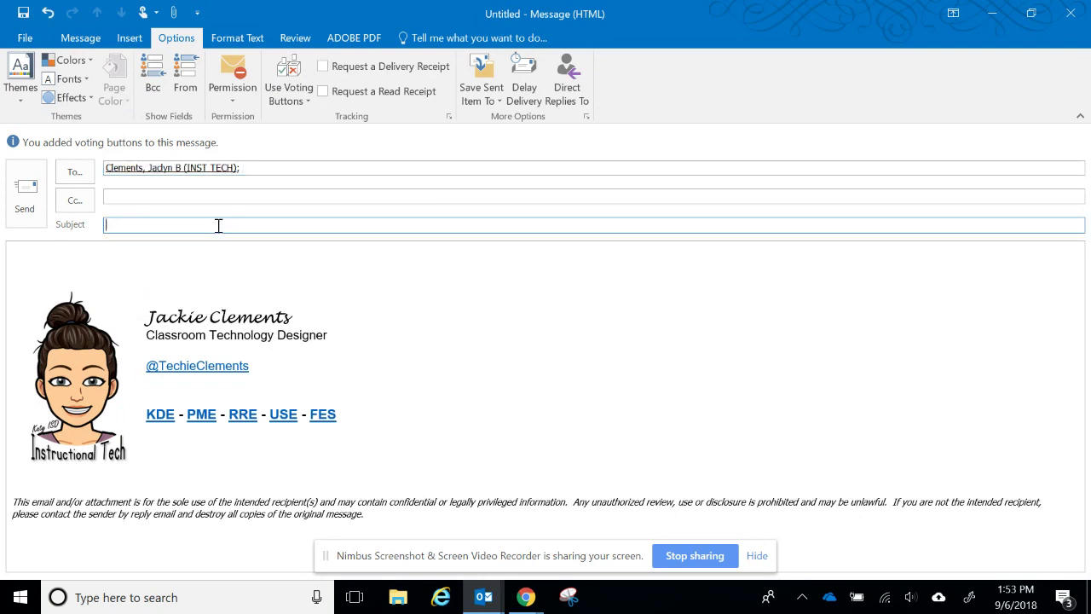
{"action": "type", "text": "What color should our team shirts be?"}
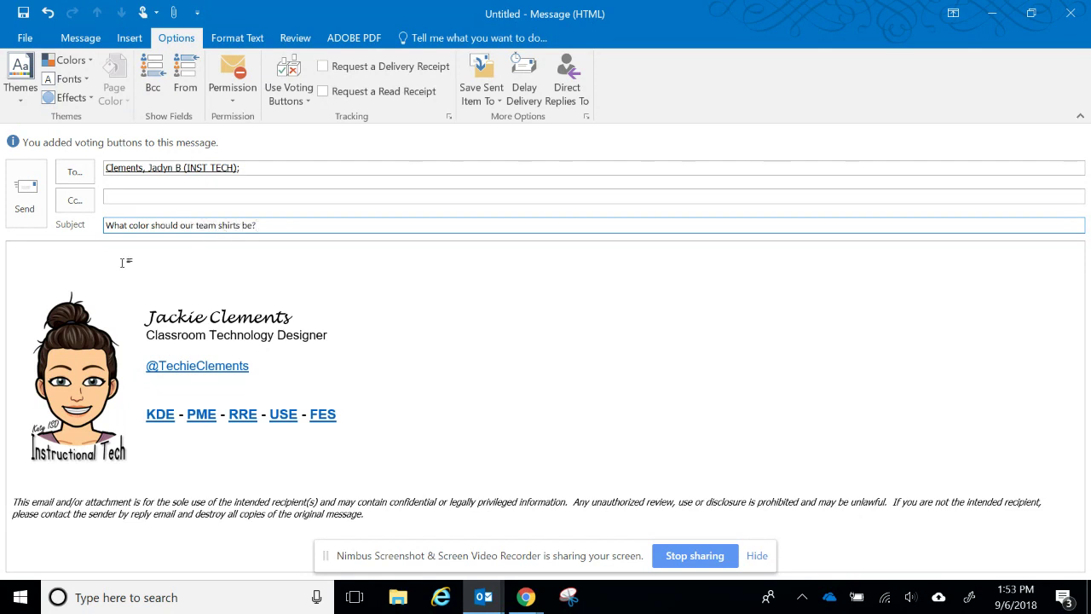
{"action": "left_click", "coordinate": [25, 197]}
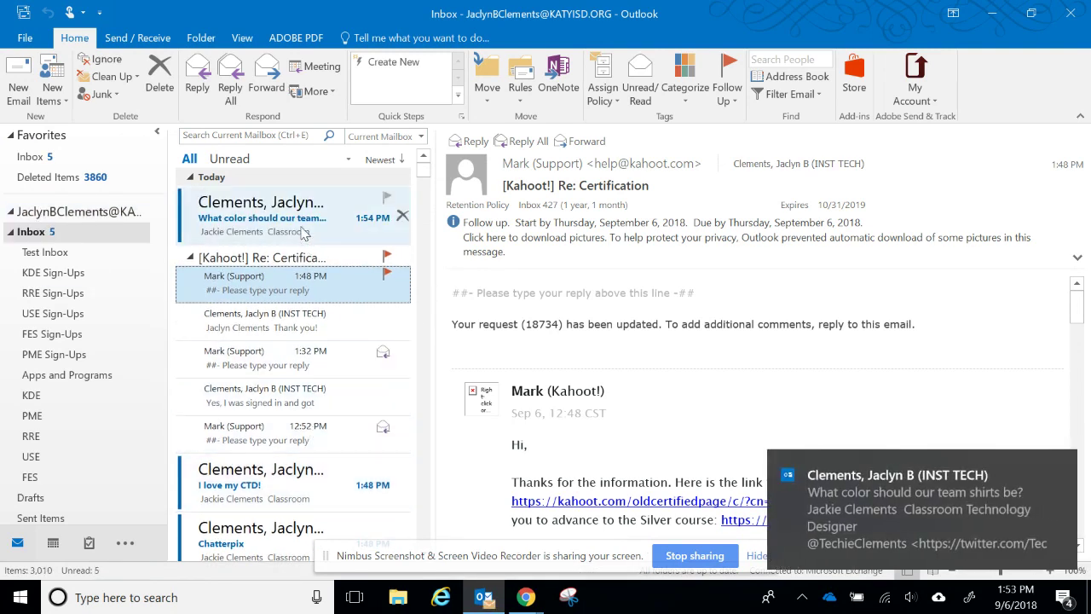
Step: Select the received team shirts email and vote Blue, sending the response immediately
{"action": "left_click", "coordinate": [300, 228]}
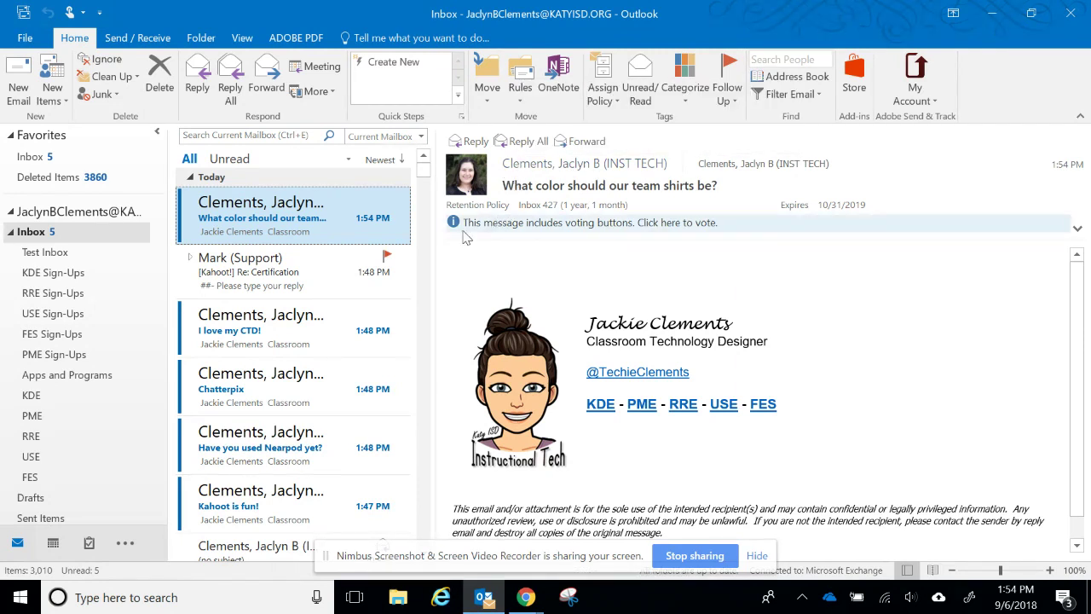
{"action": "left_click", "coordinate": [716, 224]}
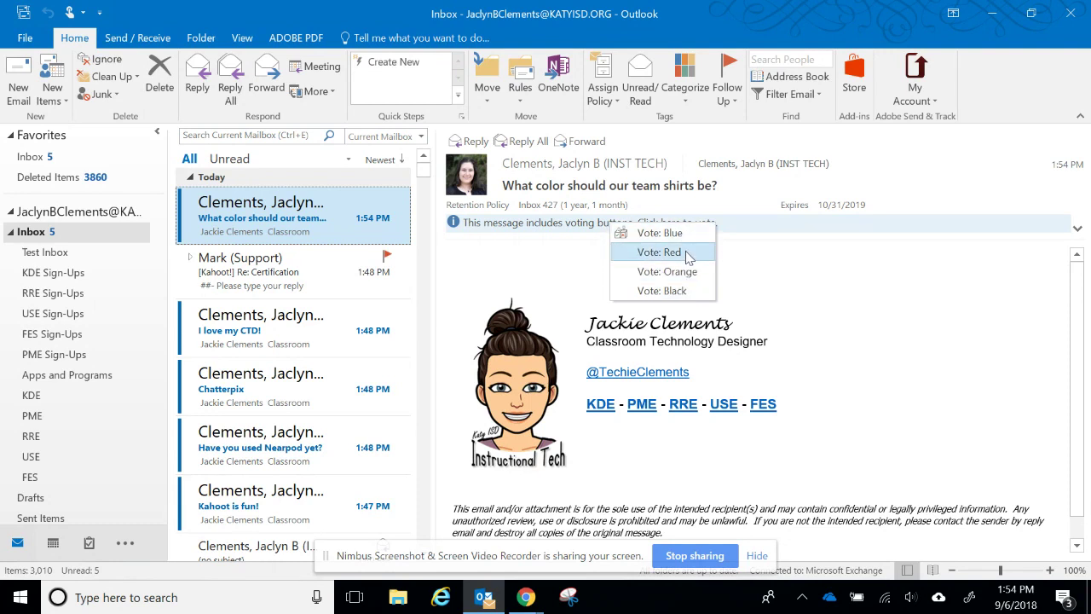
{"action": "left_click", "coordinate": [682, 234]}
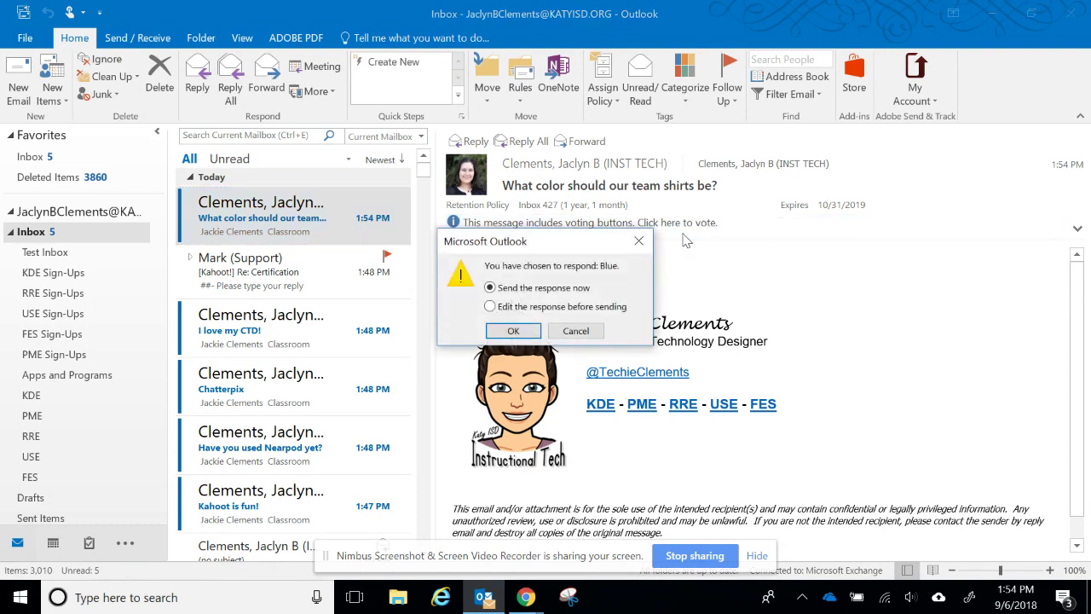
{"action": "left_click", "coordinate": [534, 333]}
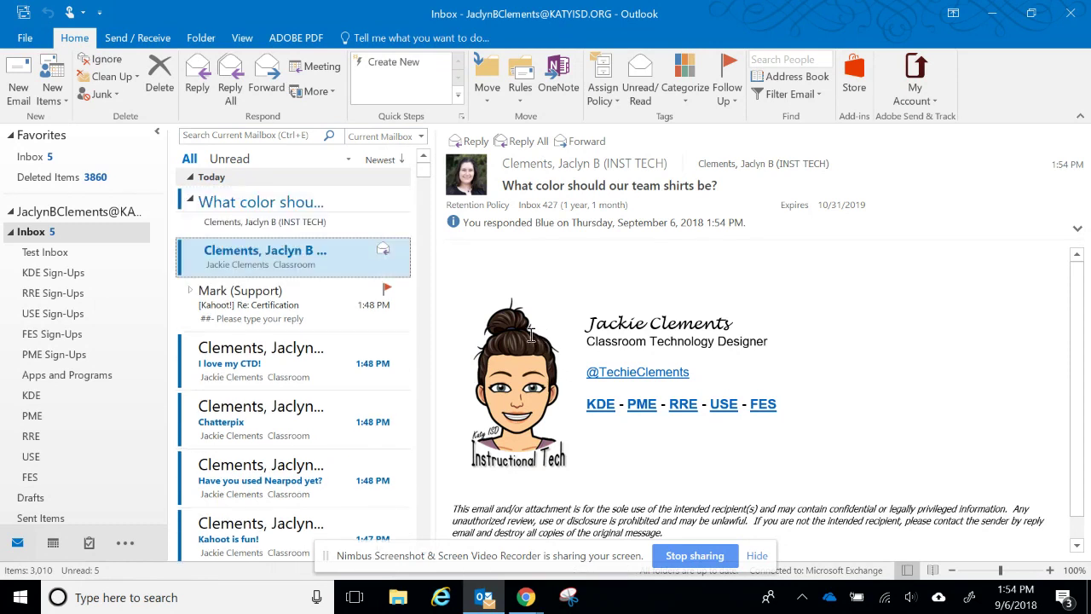
Step: View the vote response in the team shirts conversation, and return to the original voting email
{"action": "left_click", "coordinate": [297, 227]}
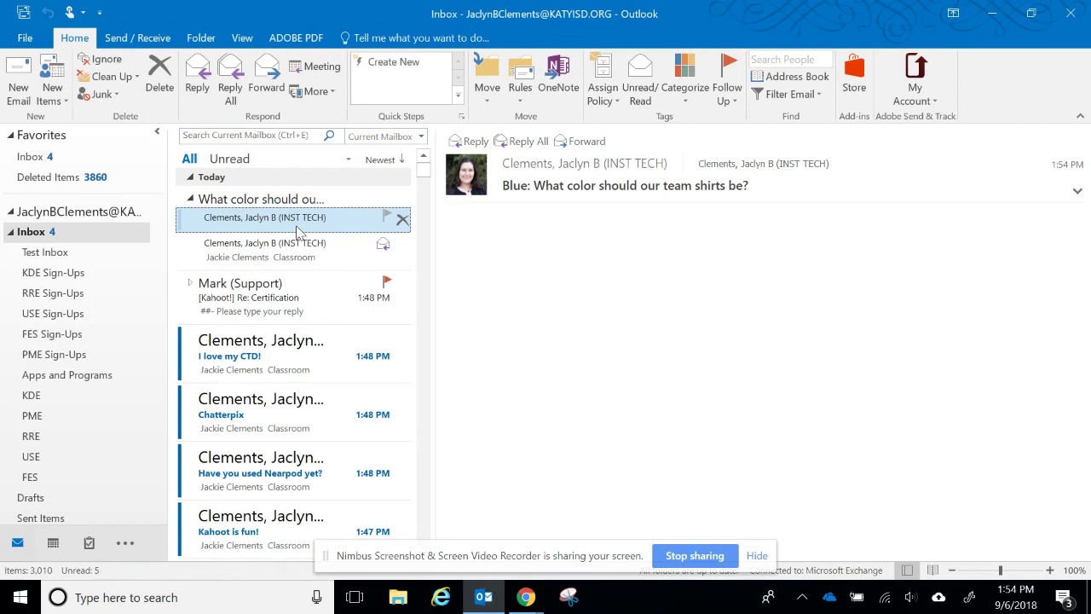
{"action": "left_click", "coordinate": [283, 245]}
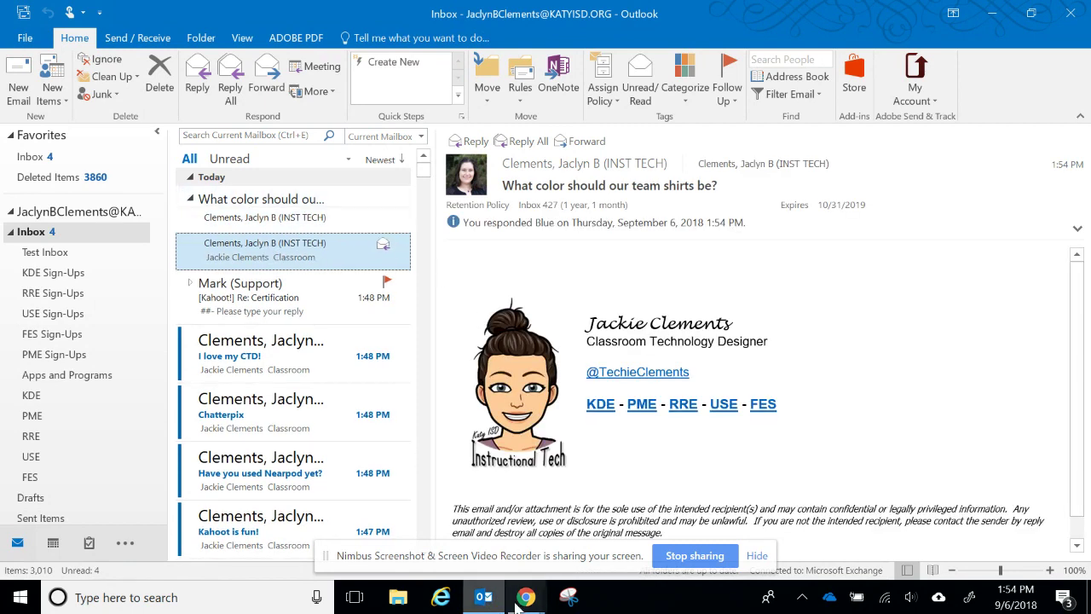
{"action": "mouse_move", "coordinate": [528, 601]}
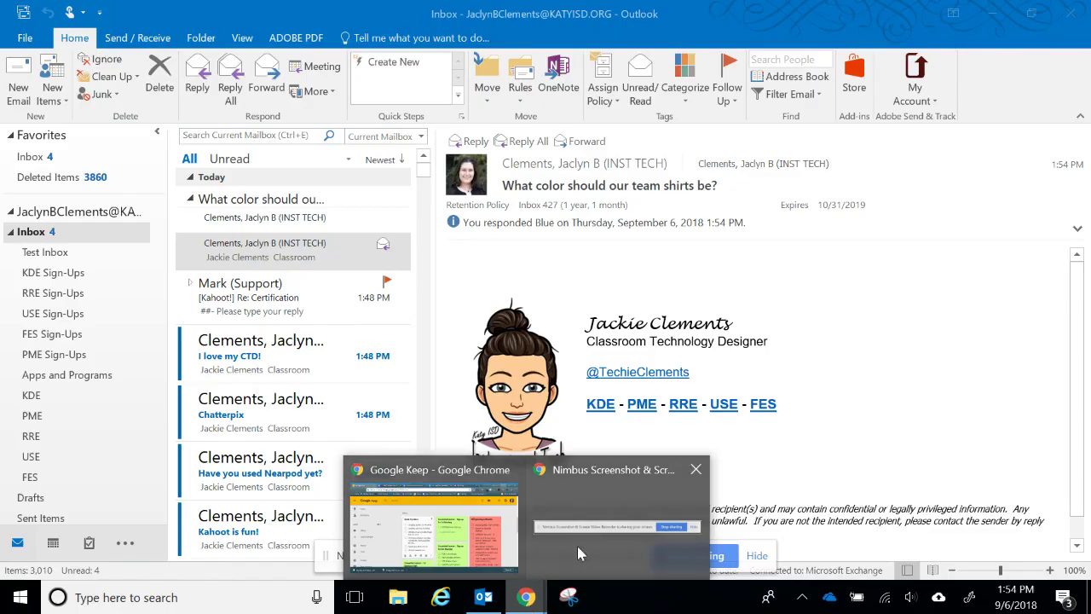